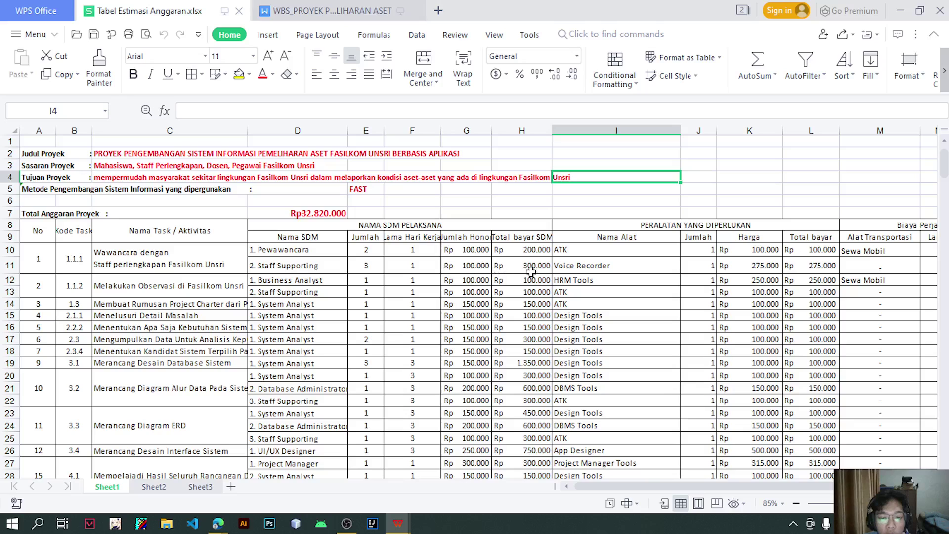
# Review the equipment, travel cost and overall total columns for task 1.1.1 in rows 10 and 11
pyautogui.moveTo(600, 486); pyautogui.dragTo(624, 476)
pyautogui.click(466, 250)
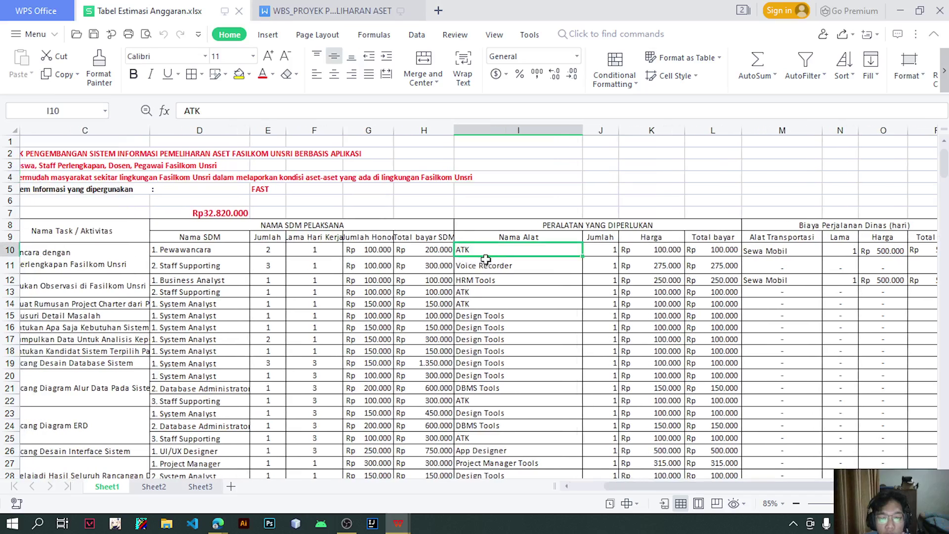
pyautogui.click(492, 263)
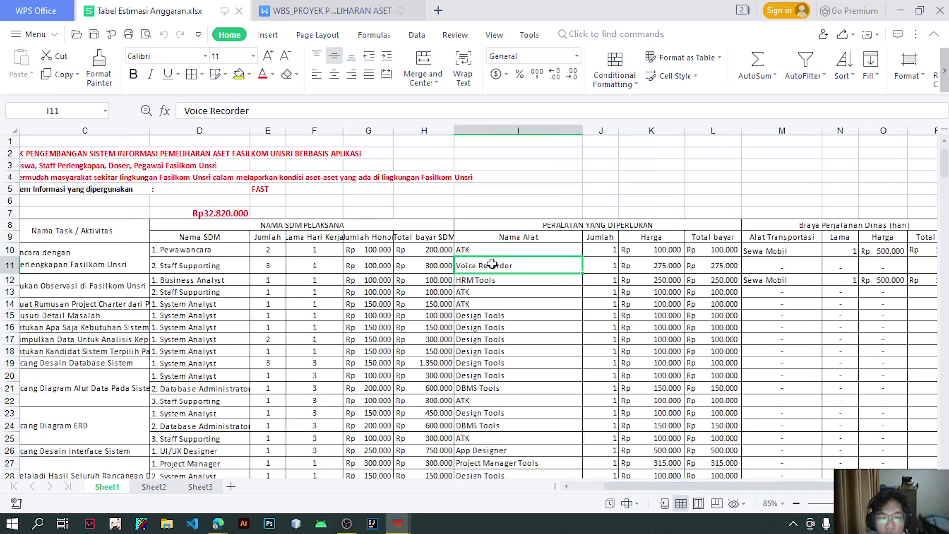
pyautogui.click(613, 264)
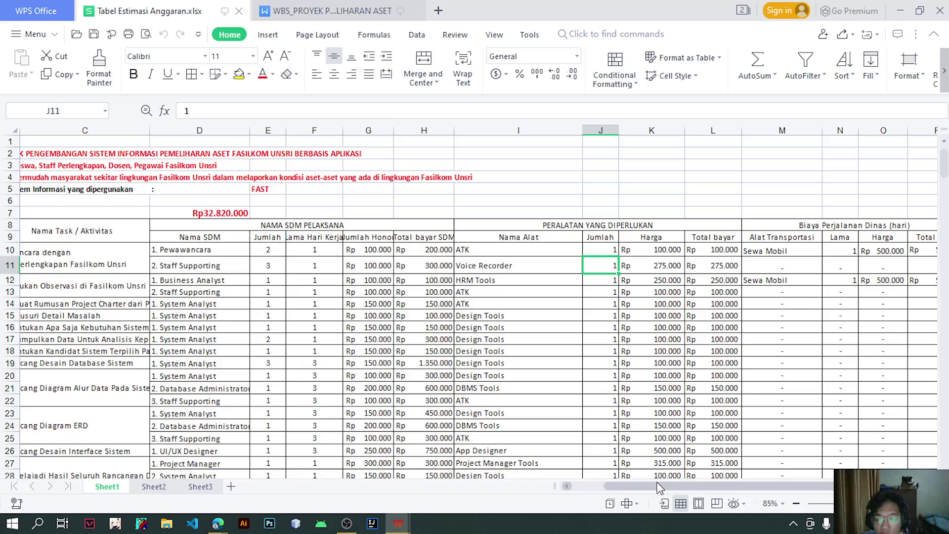
pyautogui.moveTo(658, 485); pyautogui.dragTo(714, 476)
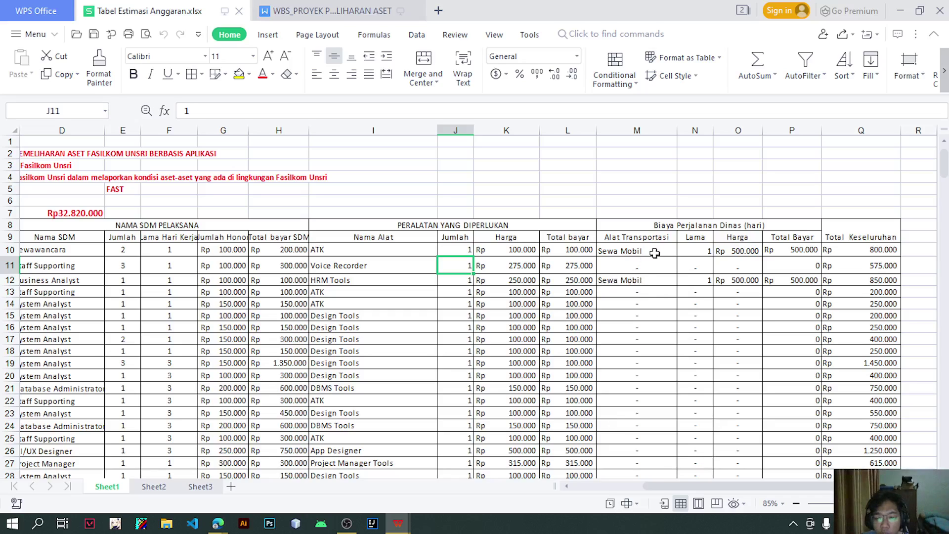
pyautogui.moveTo(704, 487); pyautogui.dragTo(712, 487)
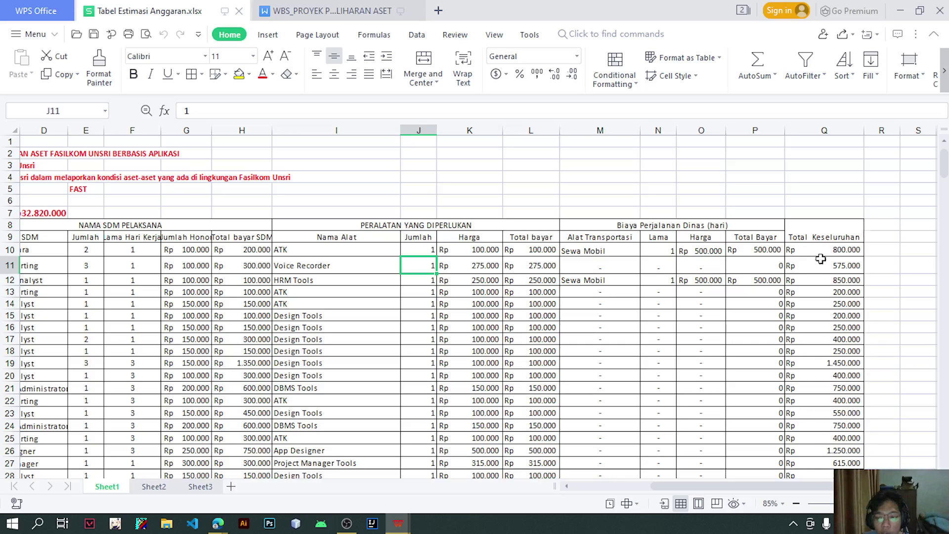
pyautogui.moveTo(786, 487)
pyautogui.mouseDown()
pyautogui.moveTo(771, 486)
pyautogui.moveTo(790, 483)
pyautogui.mouseUp()
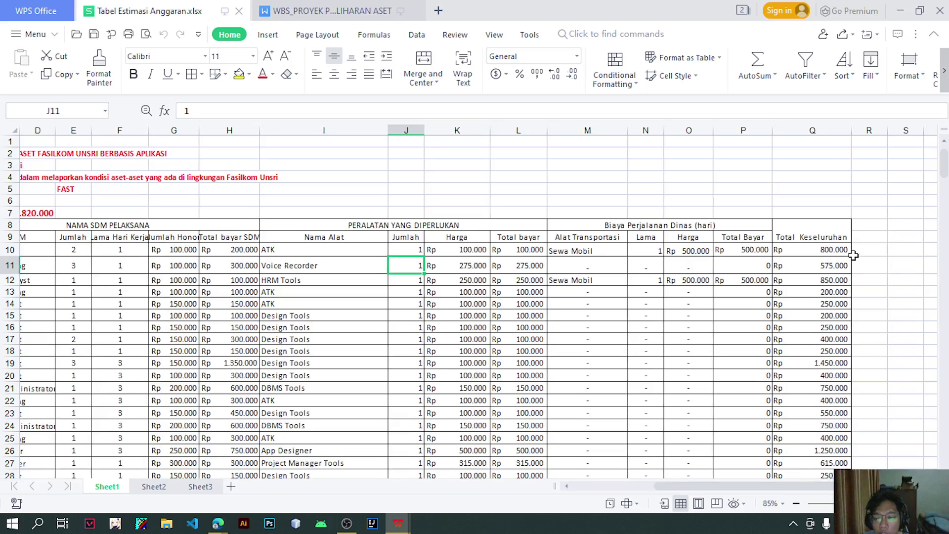
pyautogui.moveTo(777, 485); pyautogui.dragTo(617, 495)
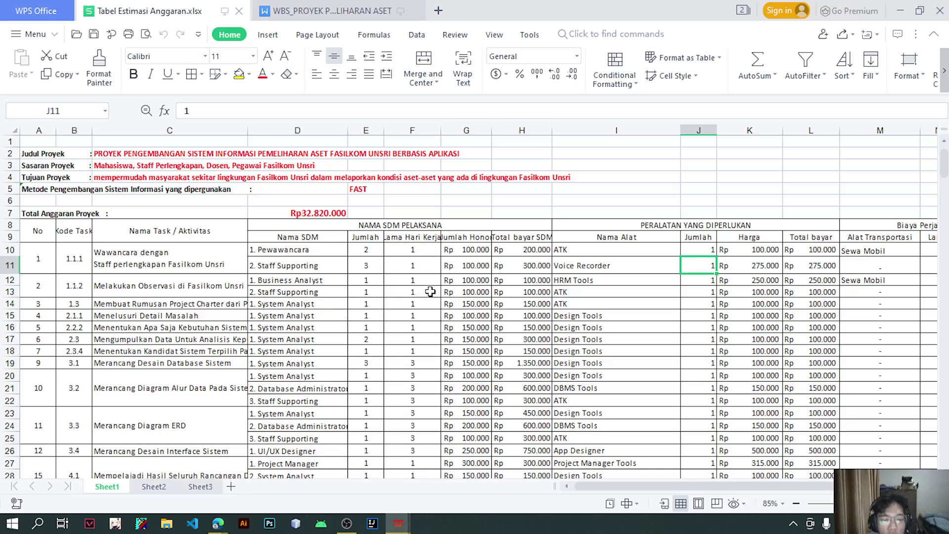
# Widen column F to fit its Lama Hari Kerja header, and review the equipment and travel costs of task 1.1.2 in rows 12 and 13
pyautogui.moveTo(440, 130); pyautogui.dragTo(451, 130)
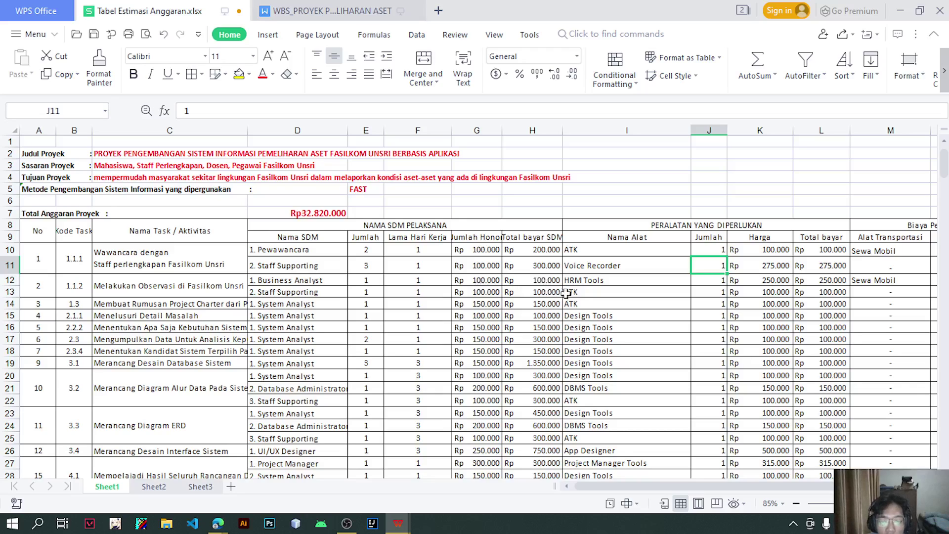
pyautogui.click(616, 294)
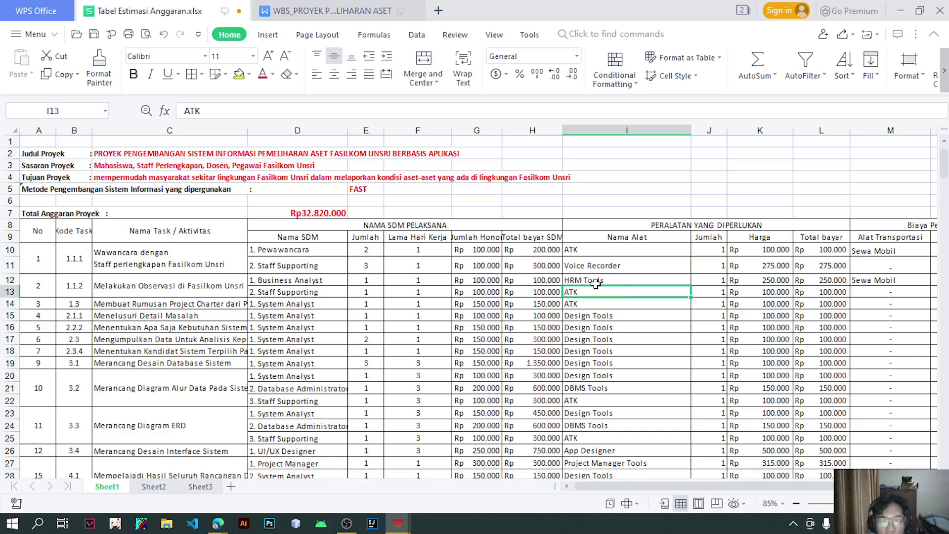
pyautogui.click(598, 281)
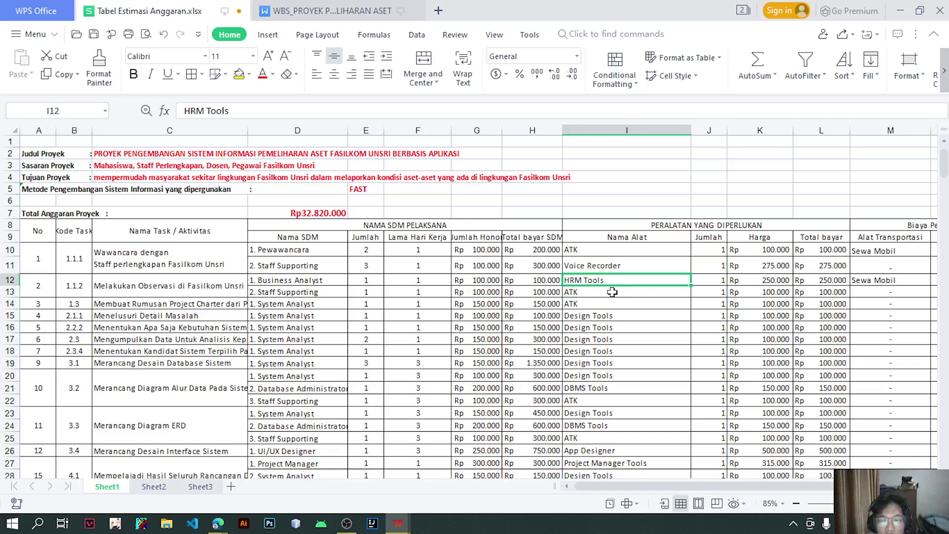
pyautogui.click(720, 283)
pyautogui.click(764, 283)
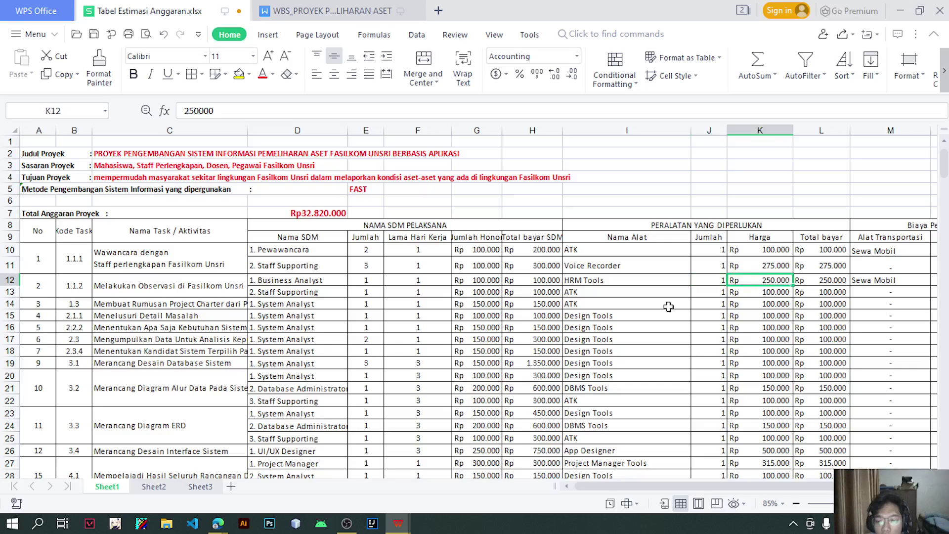
pyautogui.click(579, 295)
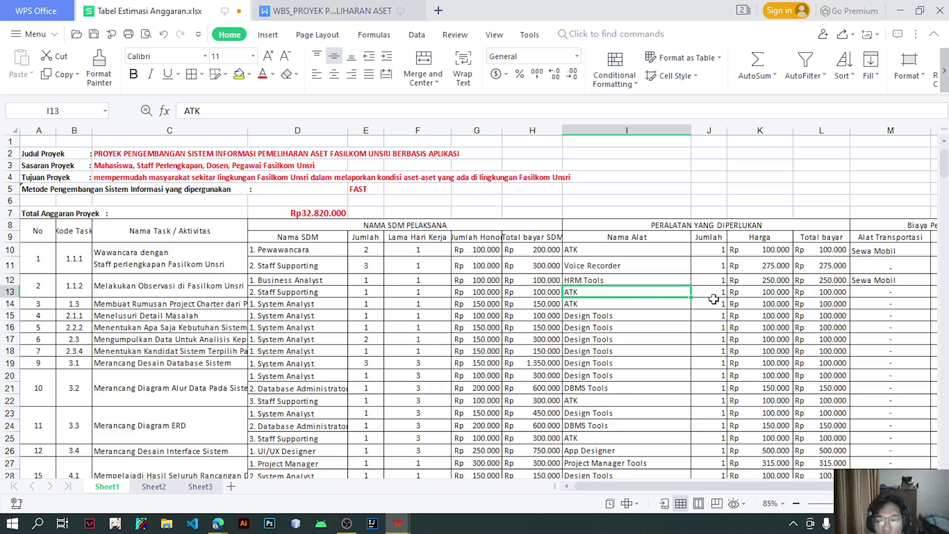
pyautogui.click(780, 294)
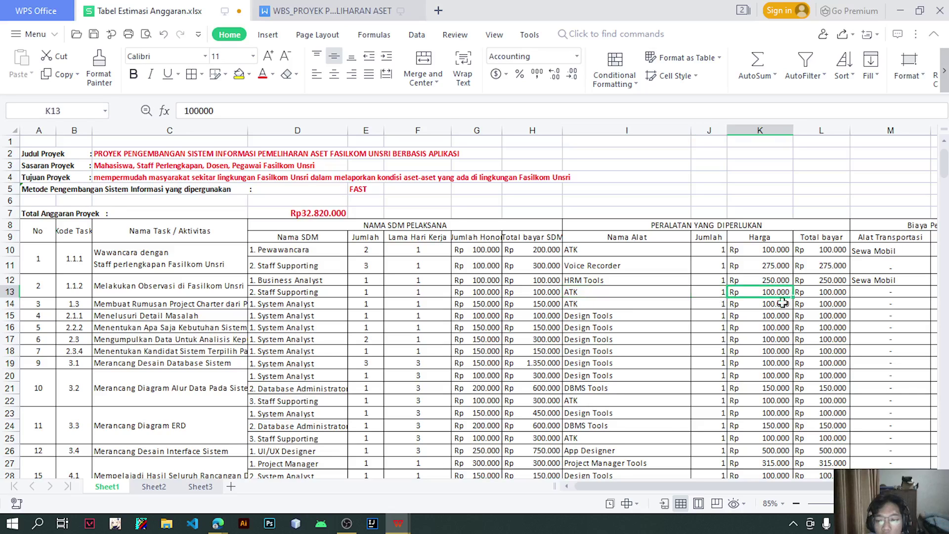
pyautogui.moveTo(691, 485); pyautogui.dragTo(795, 467)
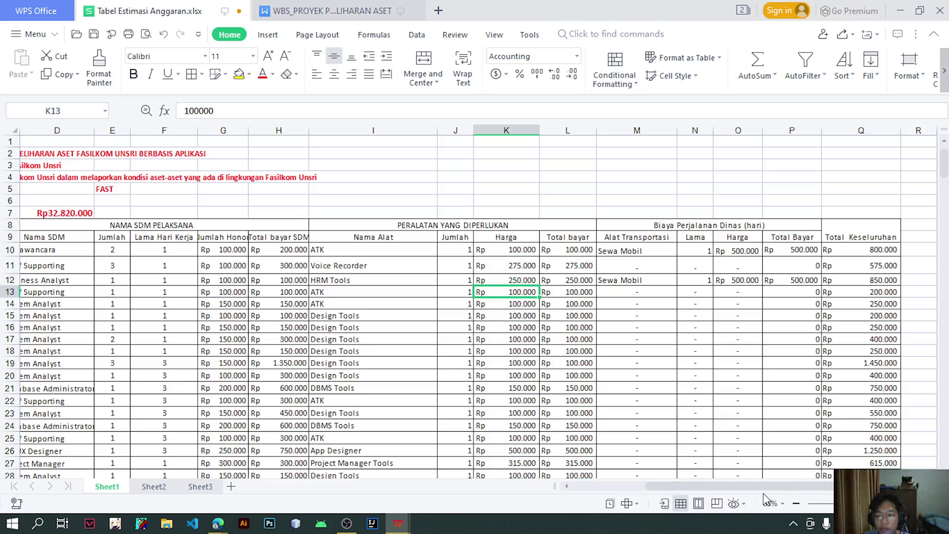
pyautogui.hscroll(-3, 762, 485)
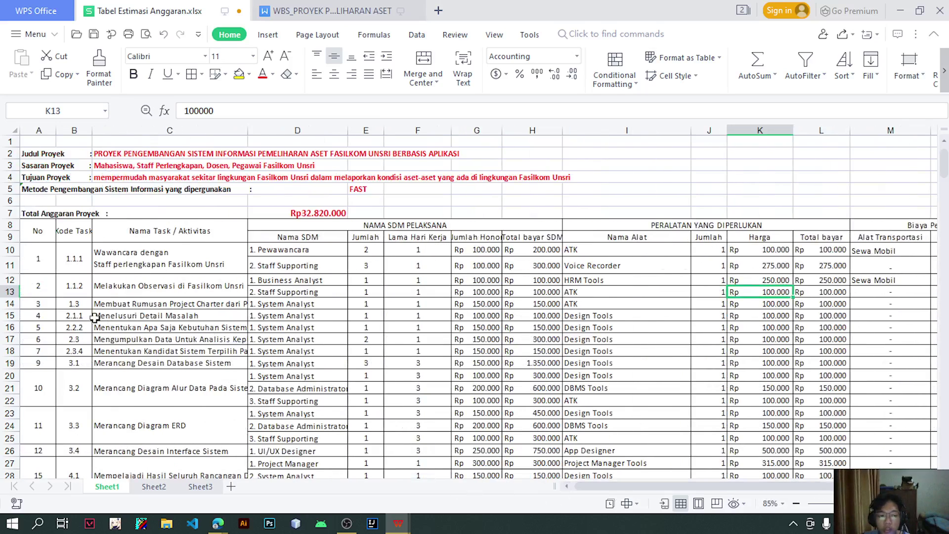
# Check the working days and honorarium of task 1.3 in row 14, and widen column G to fit its Jumlah Honor header
pyautogui.click(229, 304)
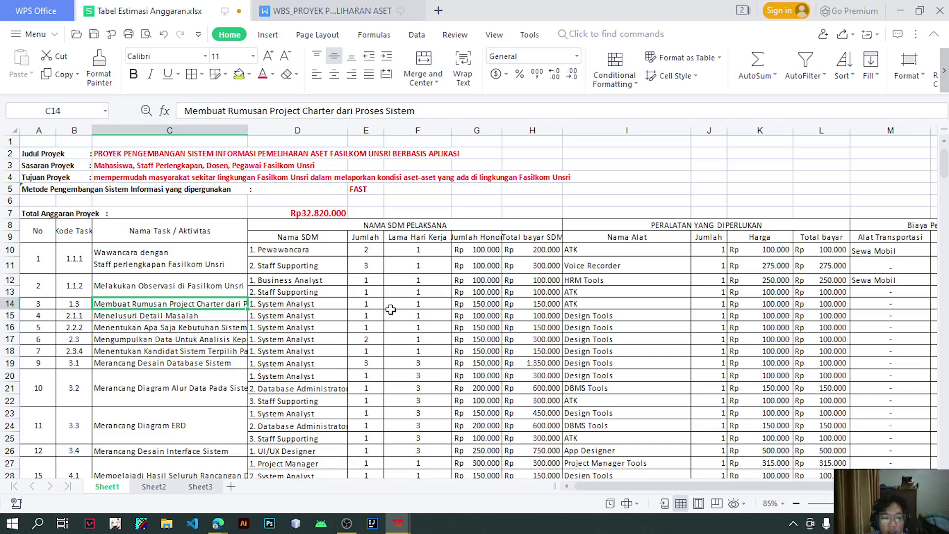
pyautogui.click(418, 304)
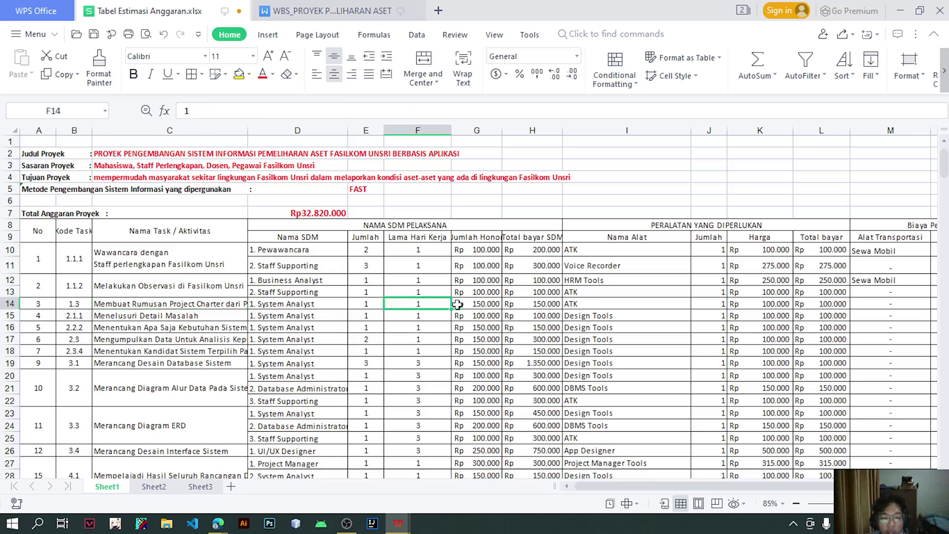
pyautogui.click(481, 305)
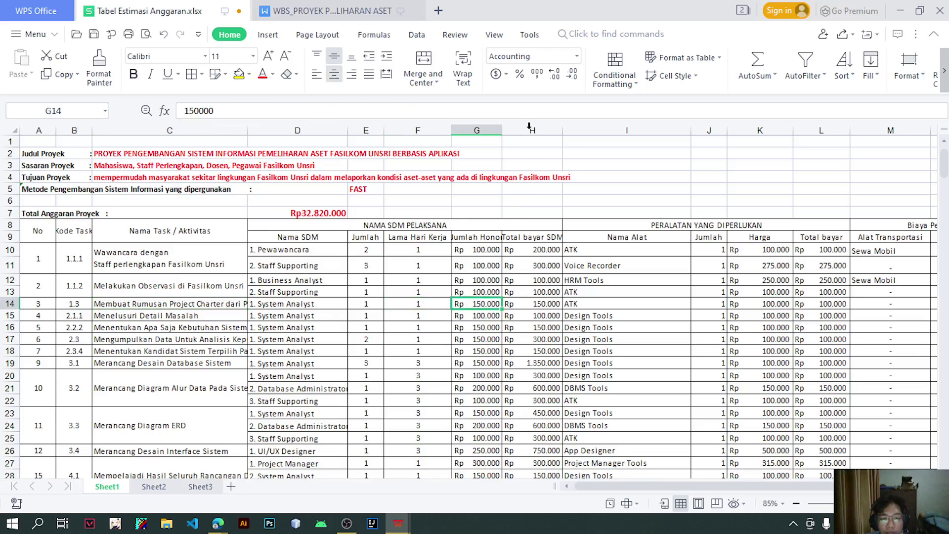
pyautogui.moveTo(507, 130); pyautogui.dragTo(516, 130)
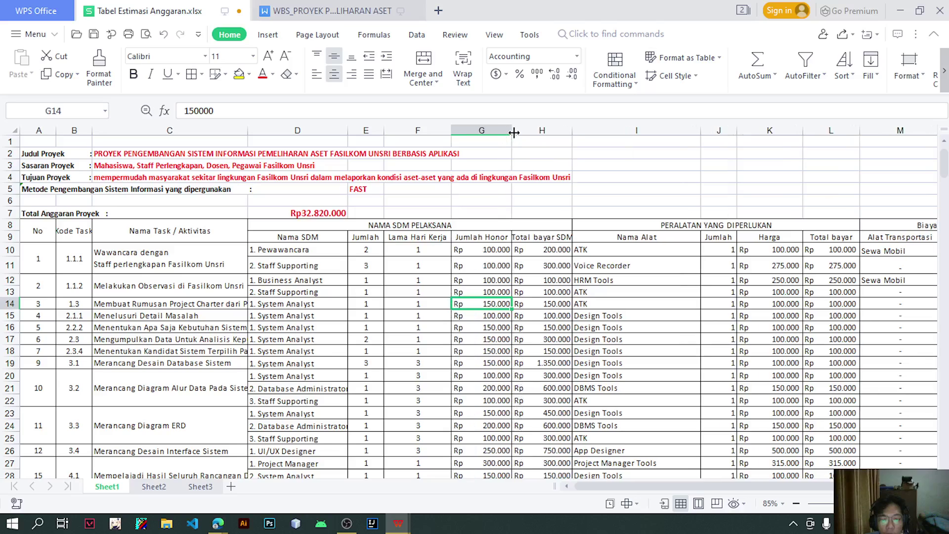
# Review the equipment, travel cost and overall total cells for task 1.3 in row 14
pyautogui.click(591, 305)
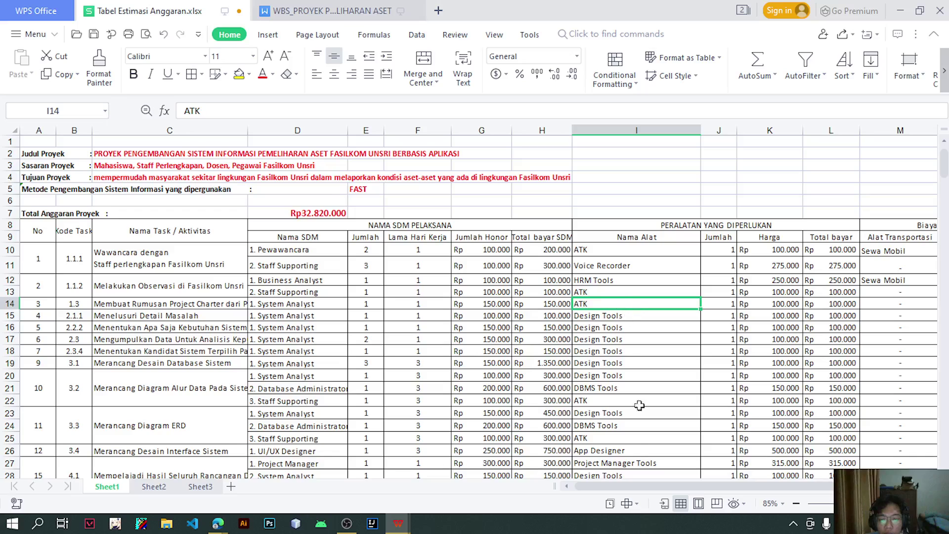
pyautogui.moveTo(694, 485); pyautogui.dragTo(731, 440)
pyautogui.click(643, 305)
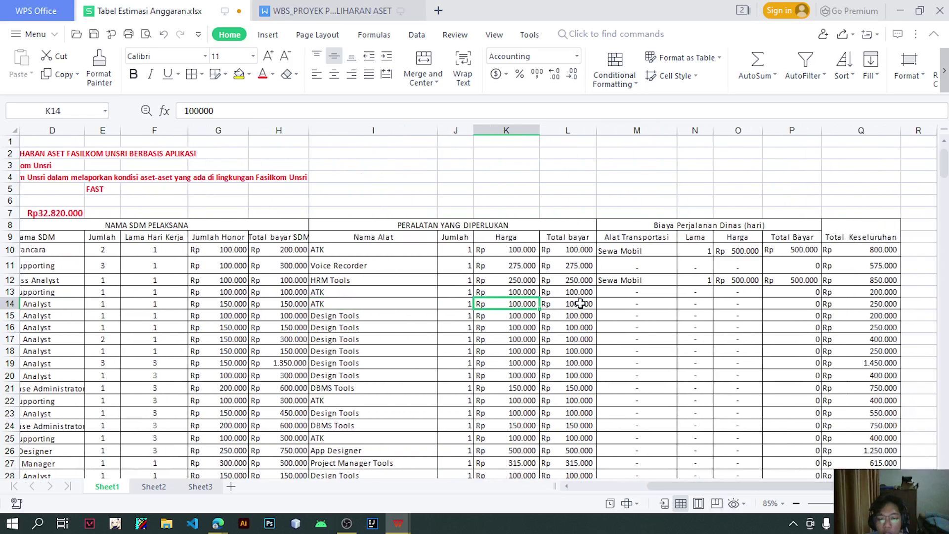
pyautogui.moveTo(580, 303); pyautogui.dragTo(879, 308)
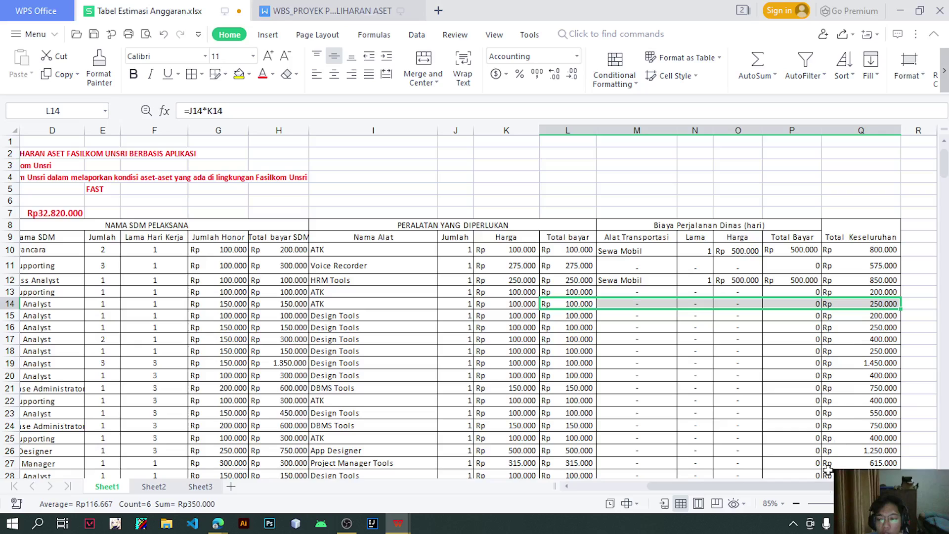
pyautogui.moveTo(678, 486); pyautogui.dragTo(604, 487)
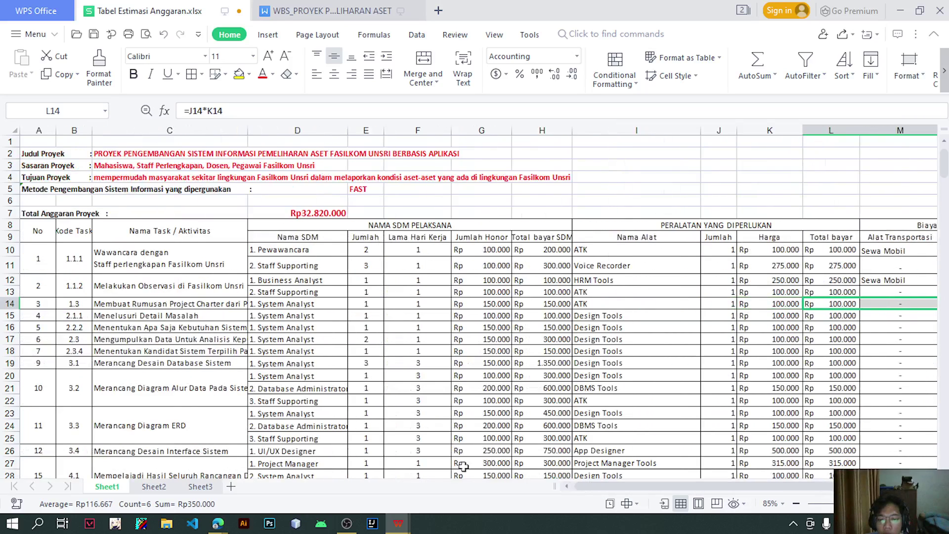
# Review task 2.1.1, Menelusuri Detail Masalah, across row 15 from its staffing costs to its overall total
pyautogui.moveTo(36, 317); pyautogui.dragTo(544, 318)
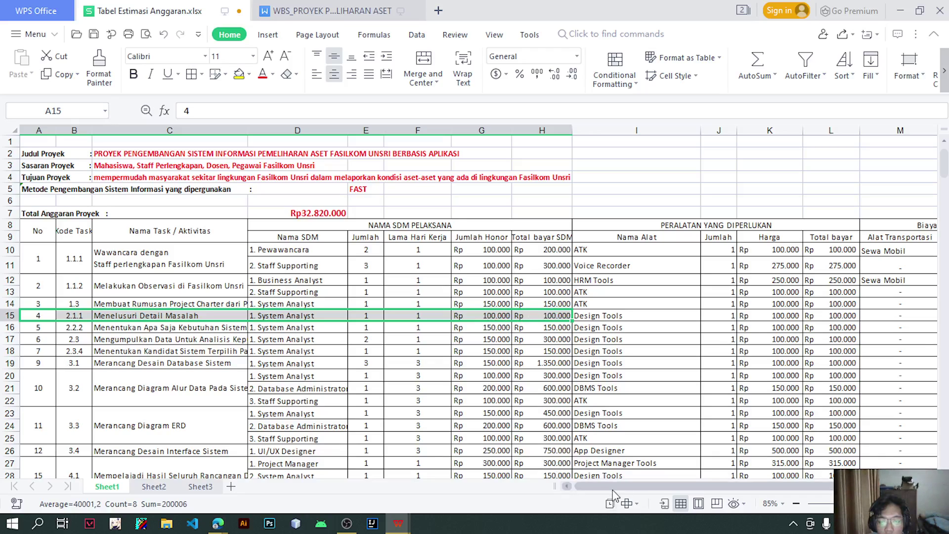
pyautogui.moveTo(613, 487); pyautogui.dragTo(698, 482)
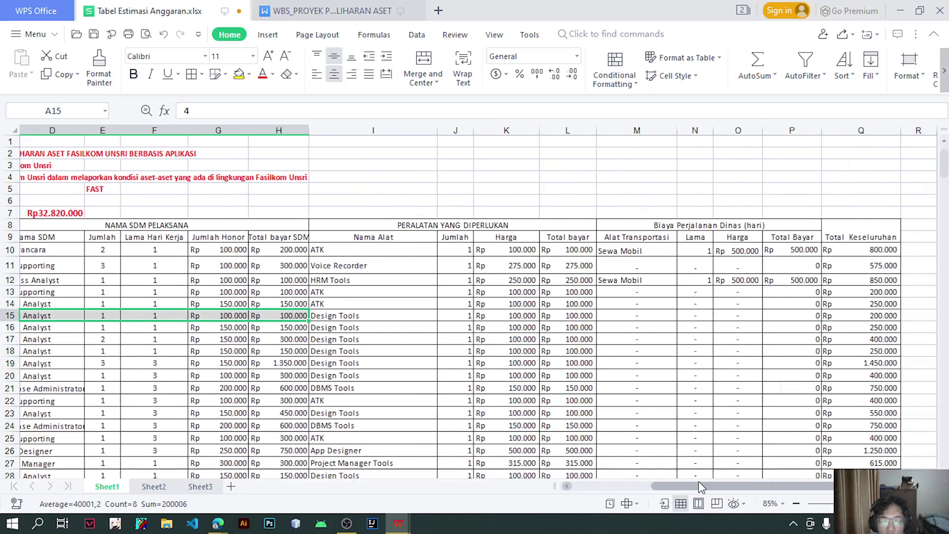
pyautogui.click(535, 317)
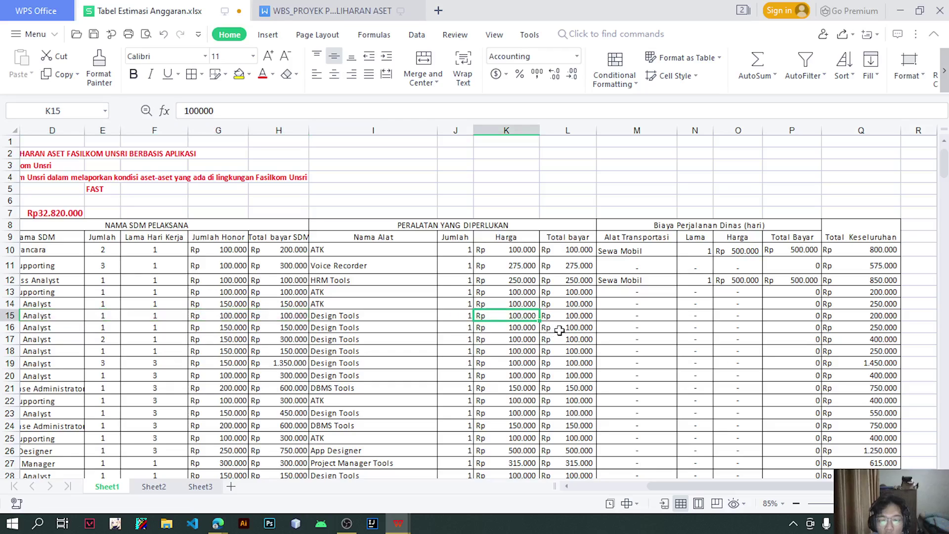
pyautogui.moveTo(602, 317); pyautogui.dragTo(855, 320)
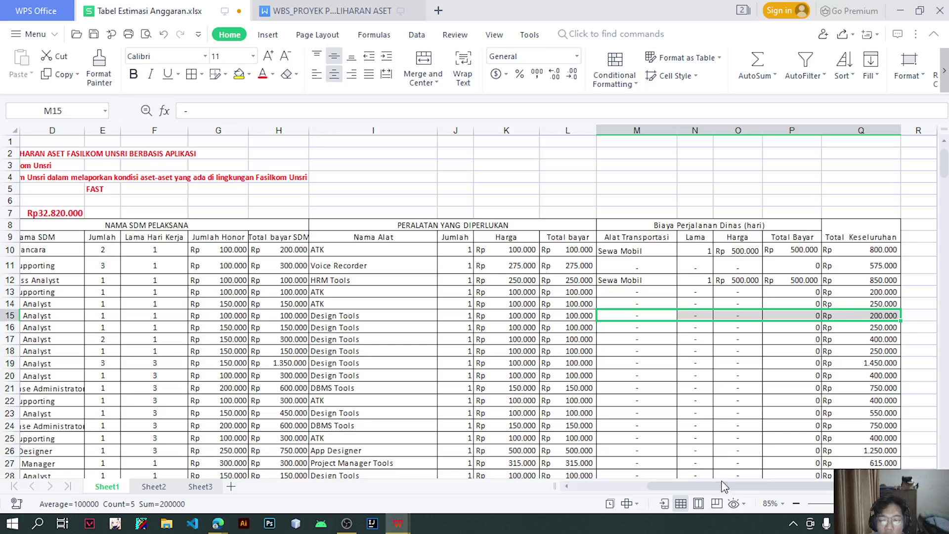
pyautogui.hscroll(-3, 718, 484)
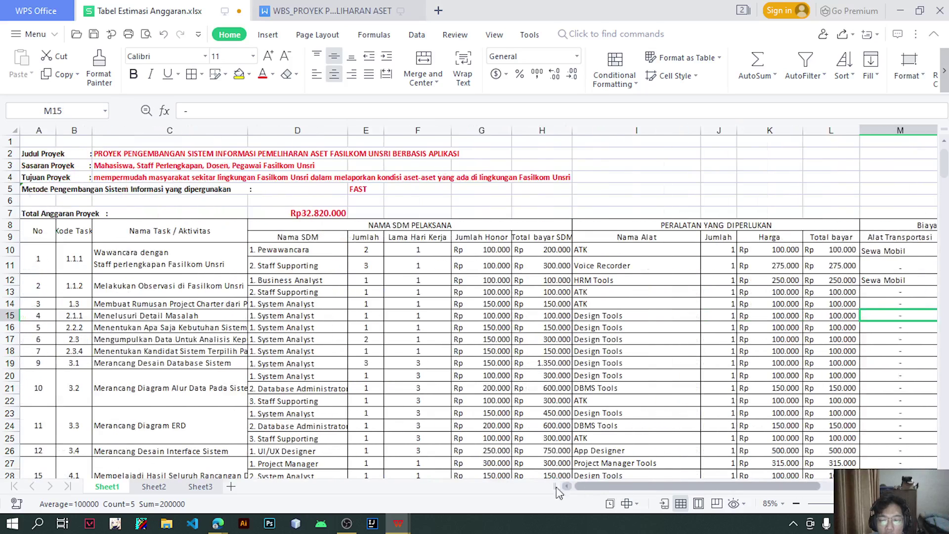
pyautogui.click(155, 319)
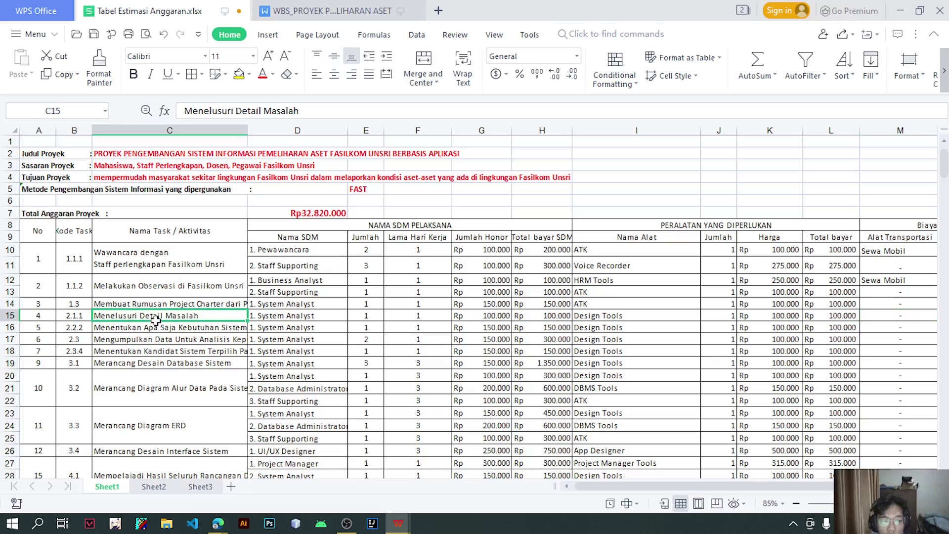
# Review task 2.2.2, Menentukan Apa Saja Kebutuhan Sistem, across row 16 from its staffing costs through equipment and travel to the overall total
pyautogui.click(231, 331)
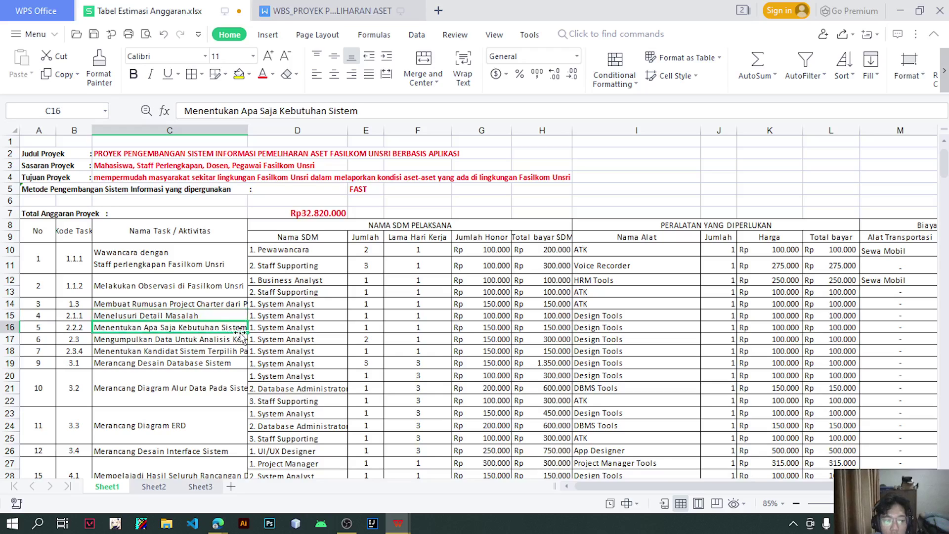
pyautogui.click(278, 330)
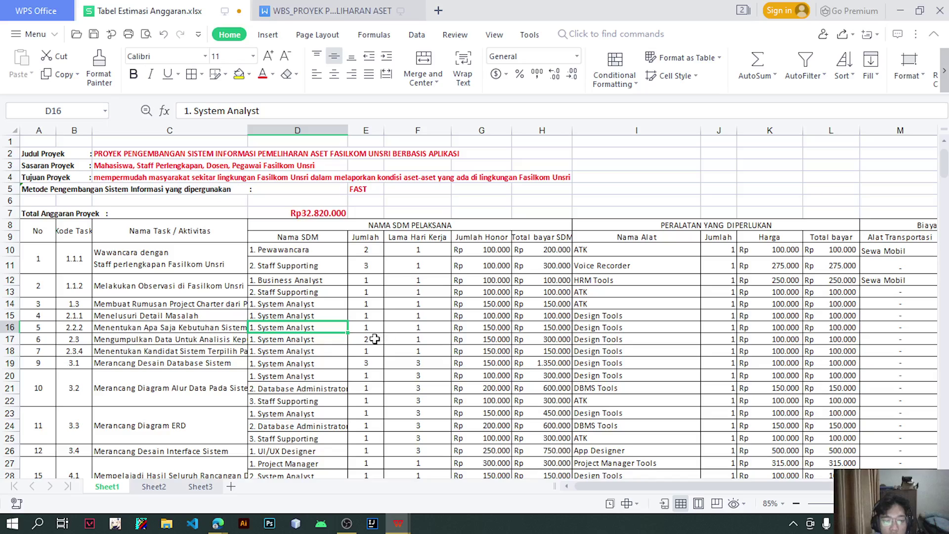
pyautogui.click(398, 328)
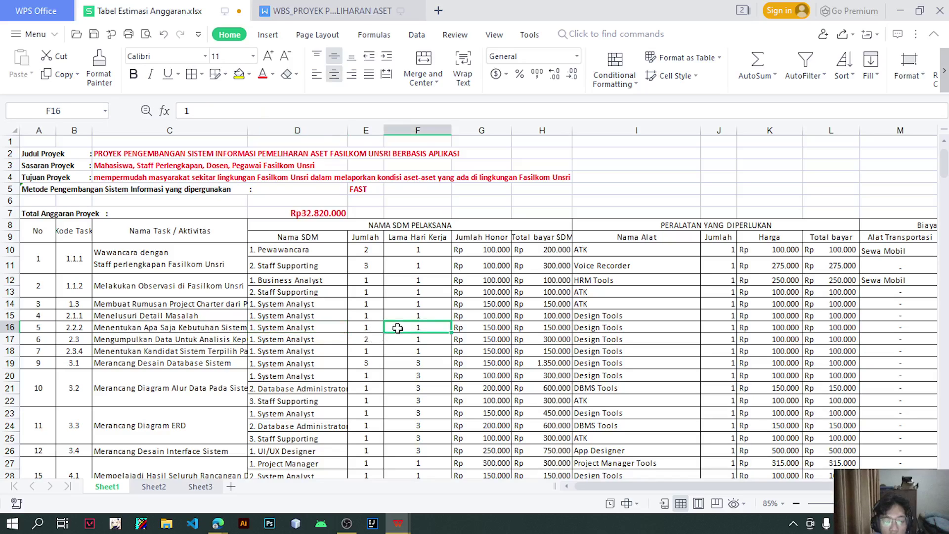
pyautogui.click(475, 326)
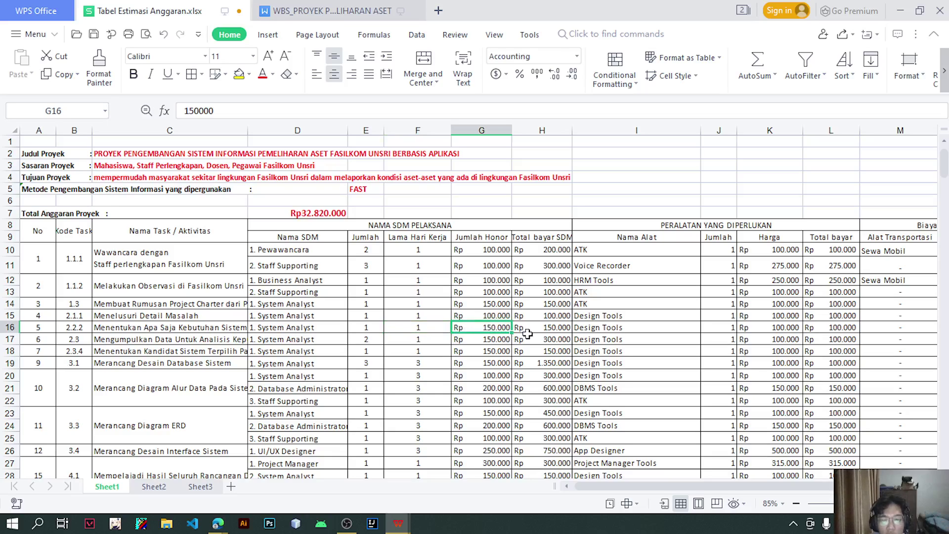
pyautogui.click(548, 328)
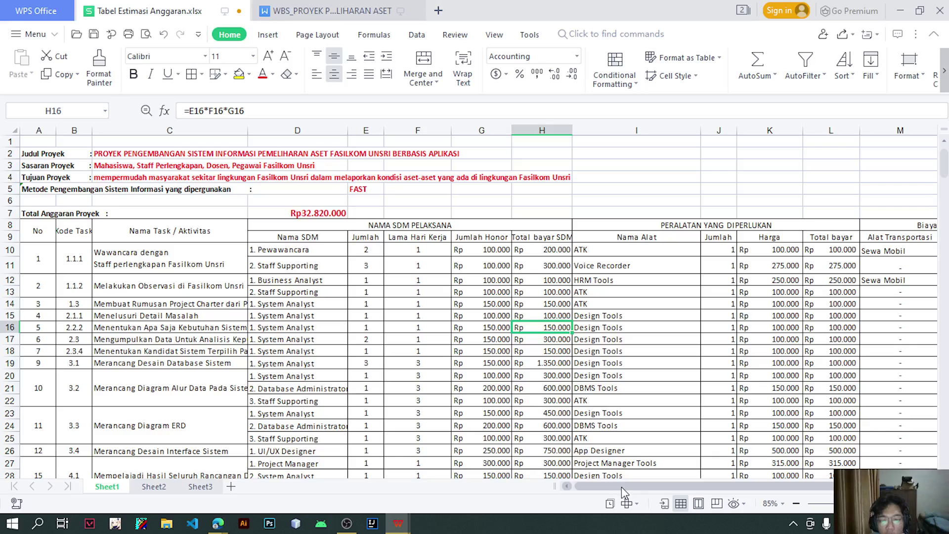
pyautogui.moveTo(622, 486); pyautogui.dragTo(673, 484)
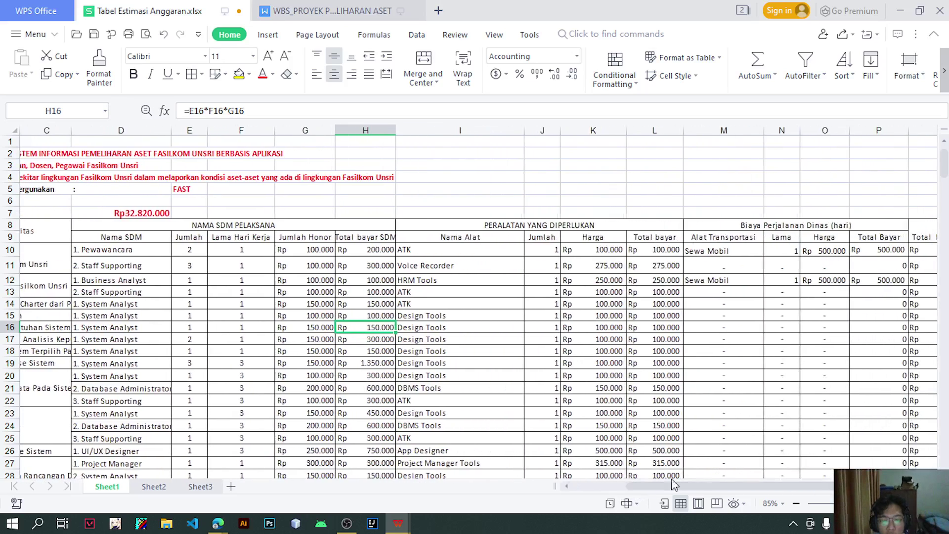
pyautogui.click(612, 329)
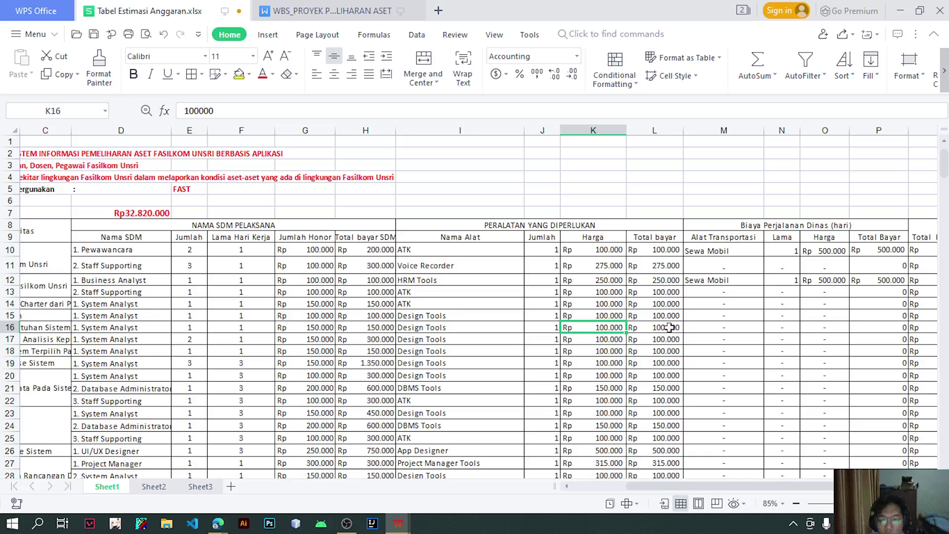
pyautogui.moveTo(692, 328); pyautogui.dragTo(945, 331)
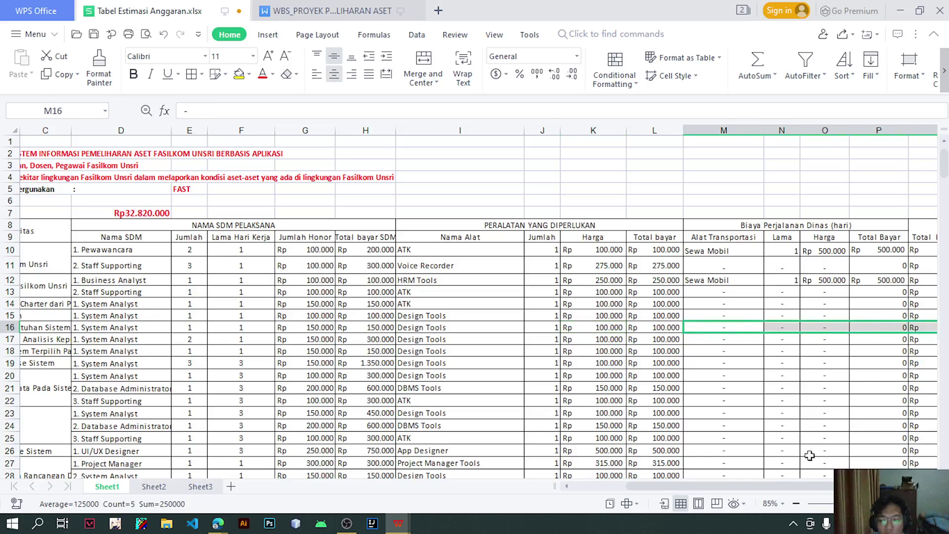
# Check the staffing of task 2.3 in row 17: personnel, headcount, working days, honorarium and the total staff payment formula
pyautogui.hscroll(-5, 173, 342)
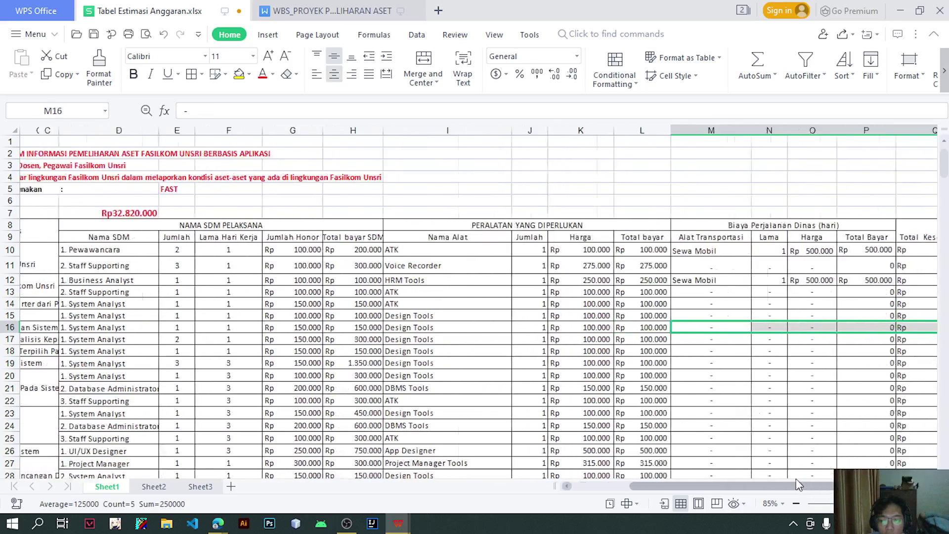
pyautogui.click(171, 341)
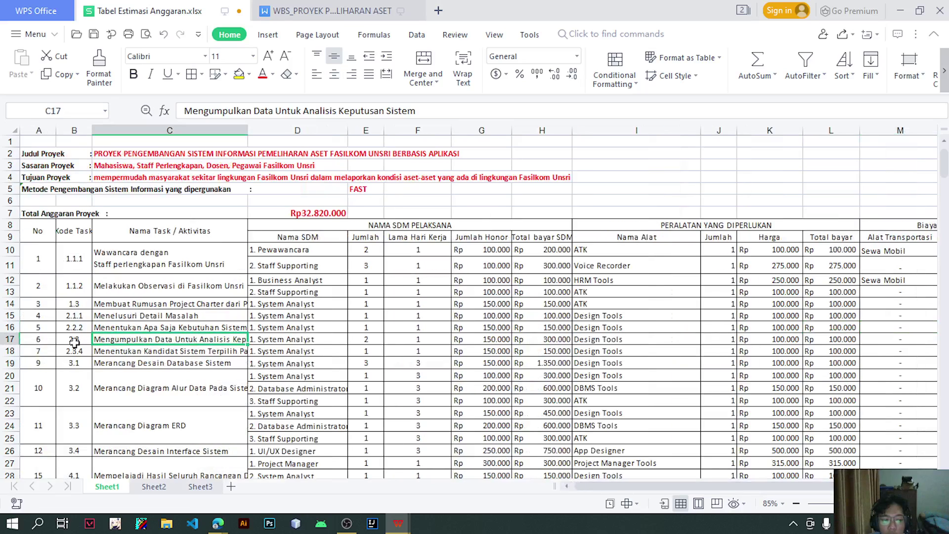
pyautogui.moveTo(38, 339); pyautogui.dragTo(267, 340)
pyautogui.click(198, 341)
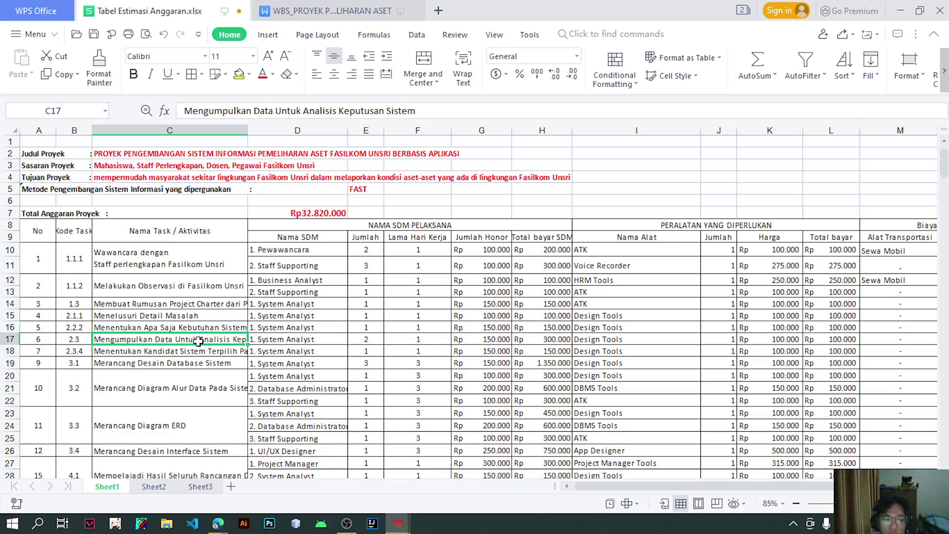
pyautogui.click(295, 339)
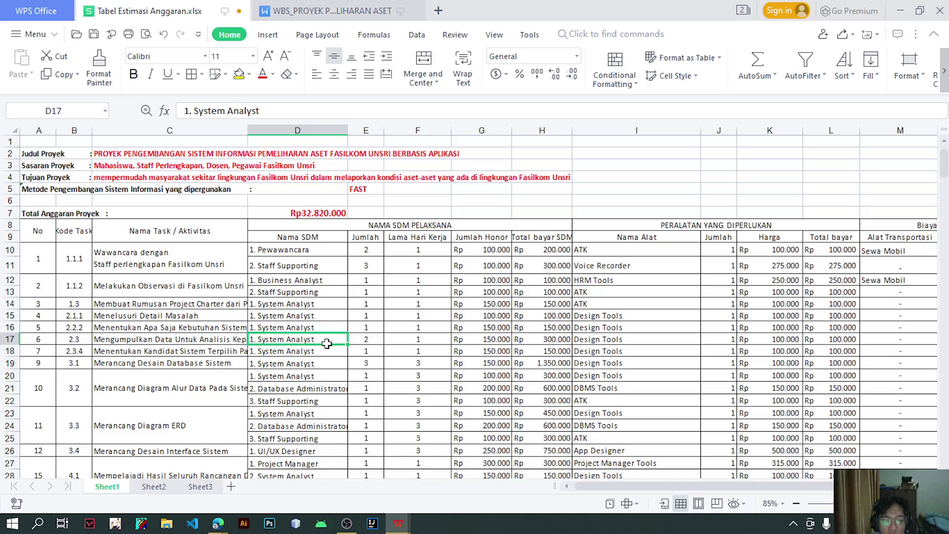
pyautogui.click(365, 344)
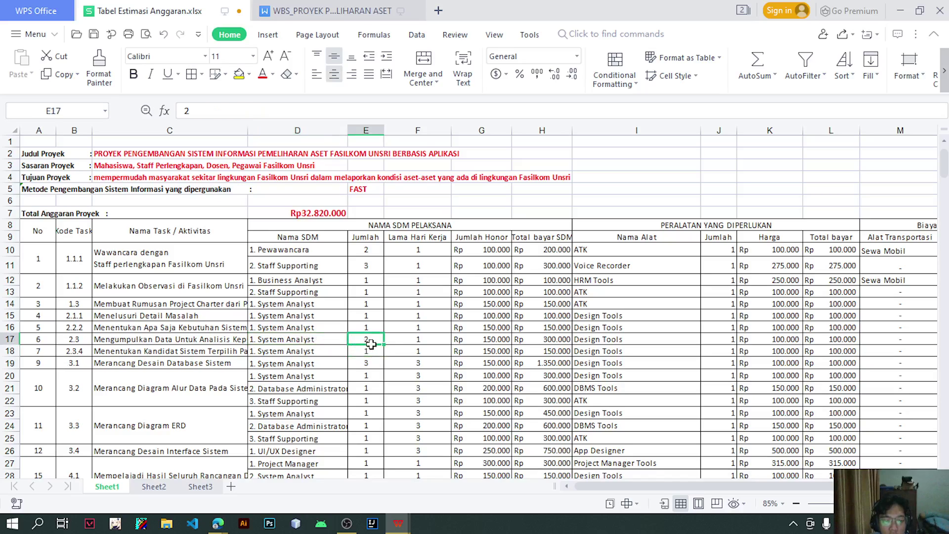
pyautogui.click(415, 340)
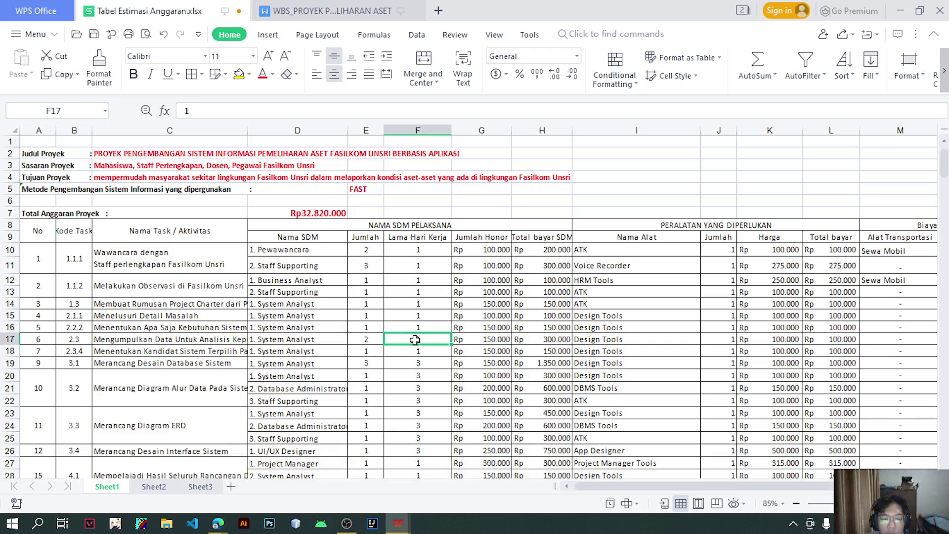
pyautogui.click(480, 340)
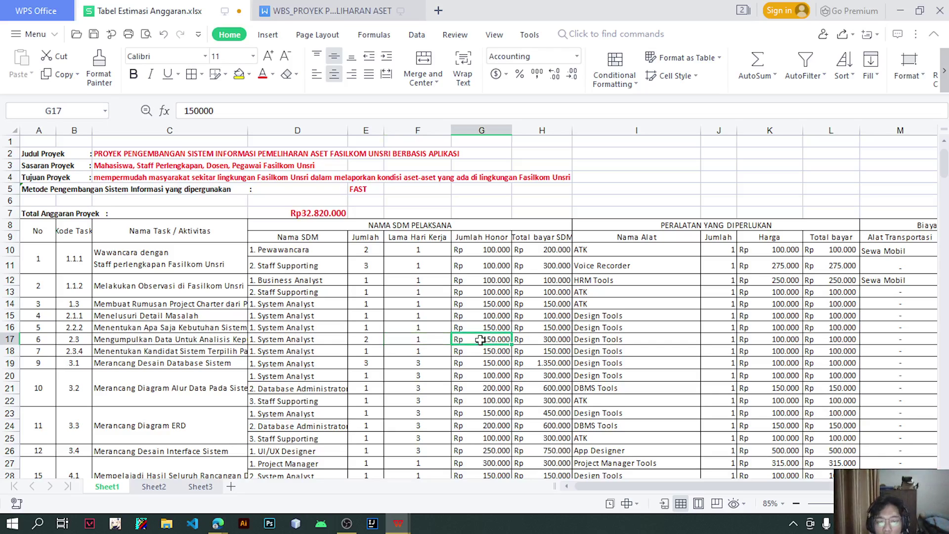
pyautogui.click(517, 341)
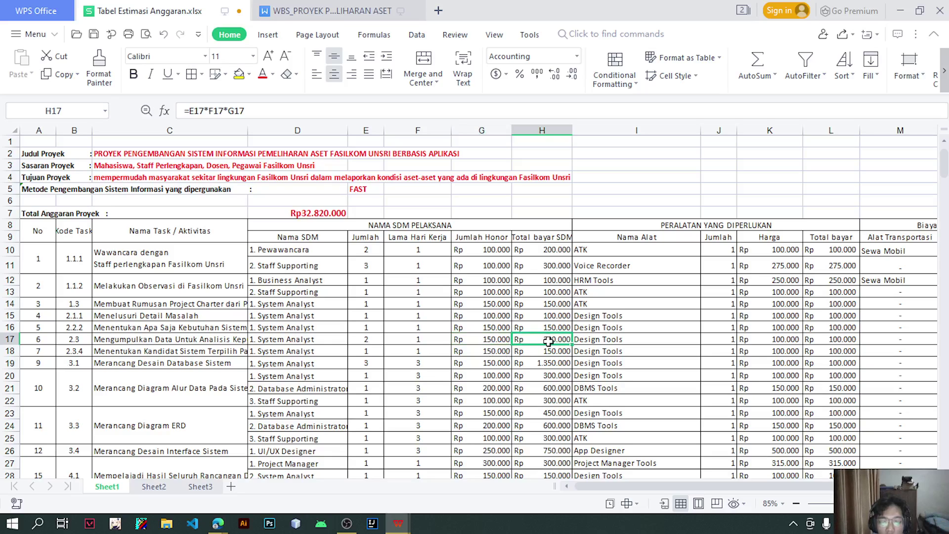
# Review the equipment, travel cost and overall total cells for task 2.3 in row 17
pyautogui.moveTo(613, 491); pyautogui.dragTo(660, 491)
pyautogui.click(484, 345)
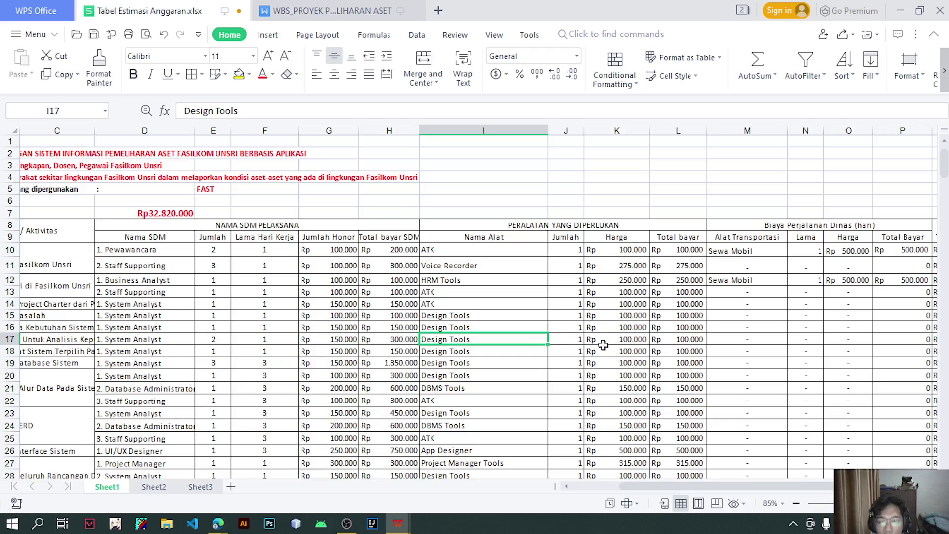
pyautogui.click(618, 342)
pyautogui.moveTo(656, 487); pyautogui.dragTo(685, 487)
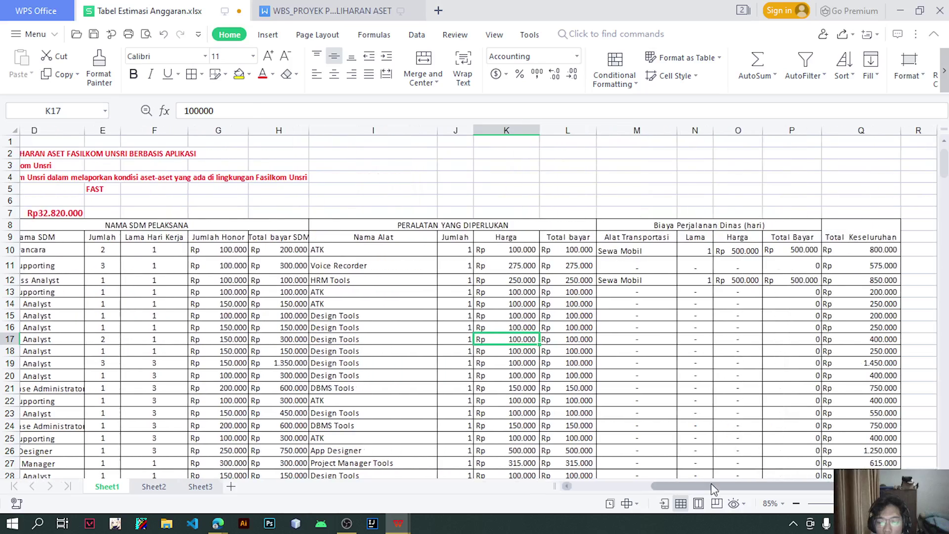
pyautogui.moveTo(592, 340); pyautogui.dragTo(835, 339)
# Check the personnel, headcount and honorarium of task 2.3.4, Menentukan Kandidat Sistem Terpilih, in row 18
pyautogui.moveTo(737, 486); pyautogui.dragTo(655, 486)
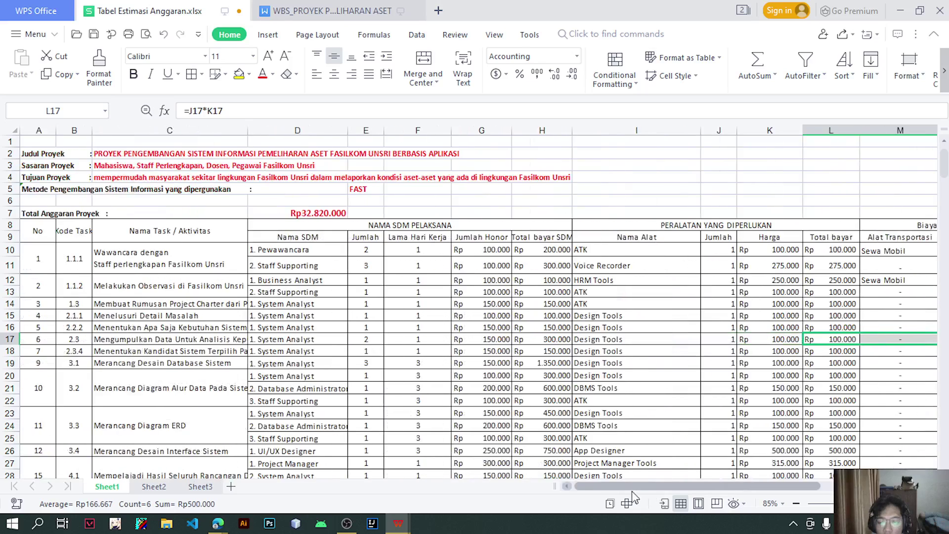
pyautogui.click(170, 355)
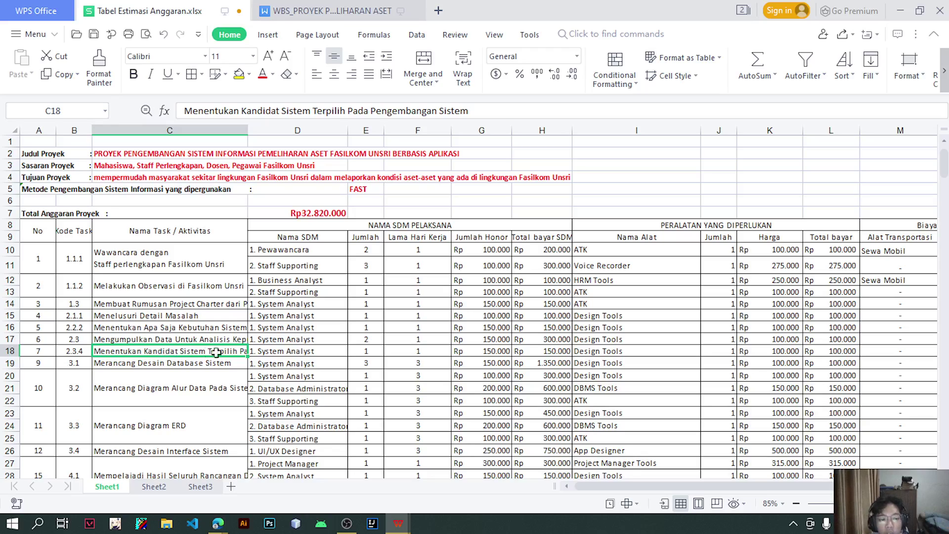
pyautogui.click(290, 353)
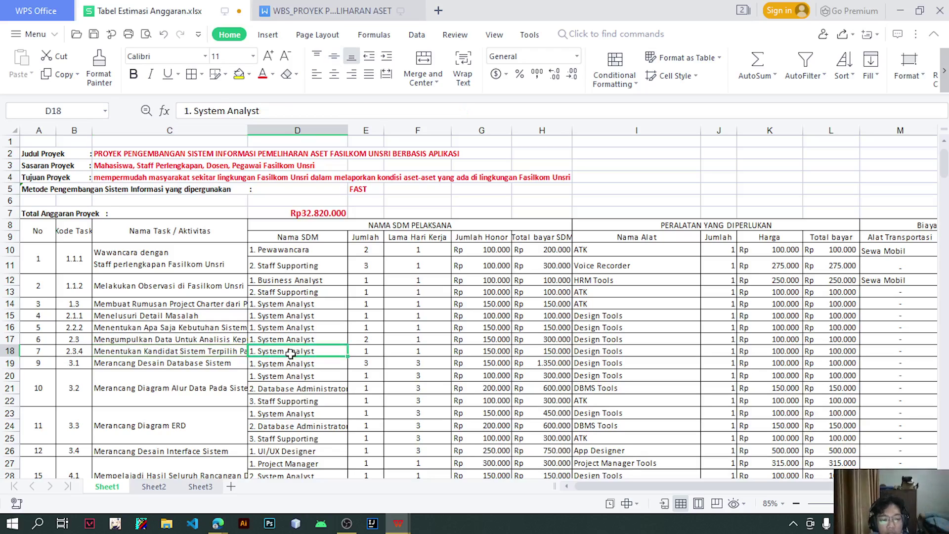
pyautogui.click(370, 354)
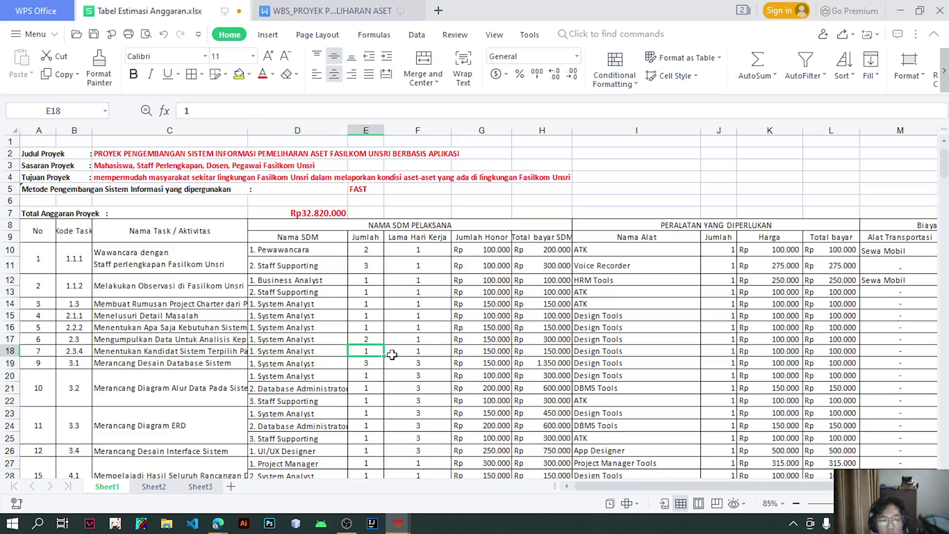
pyautogui.click(491, 353)
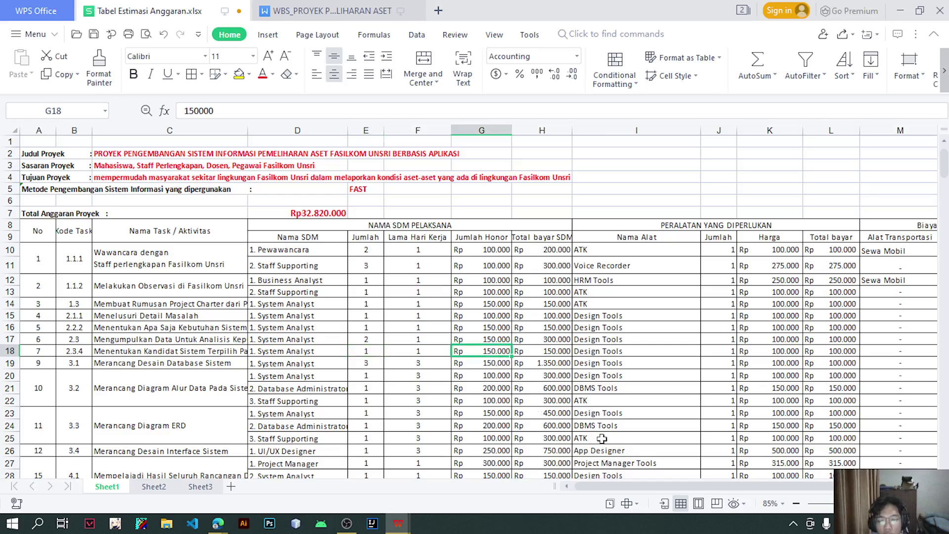
# Review the equipment price, travel payment and overall total formula for task 2.3.4 in row 18
pyautogui.hscroll(2, 608, 488)
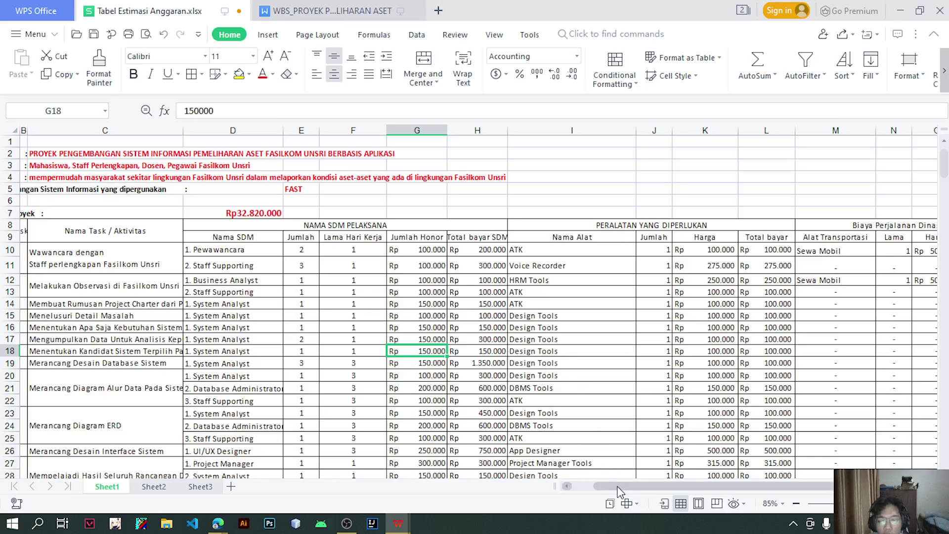
pyautogui.hscroll(4, 618, 489)
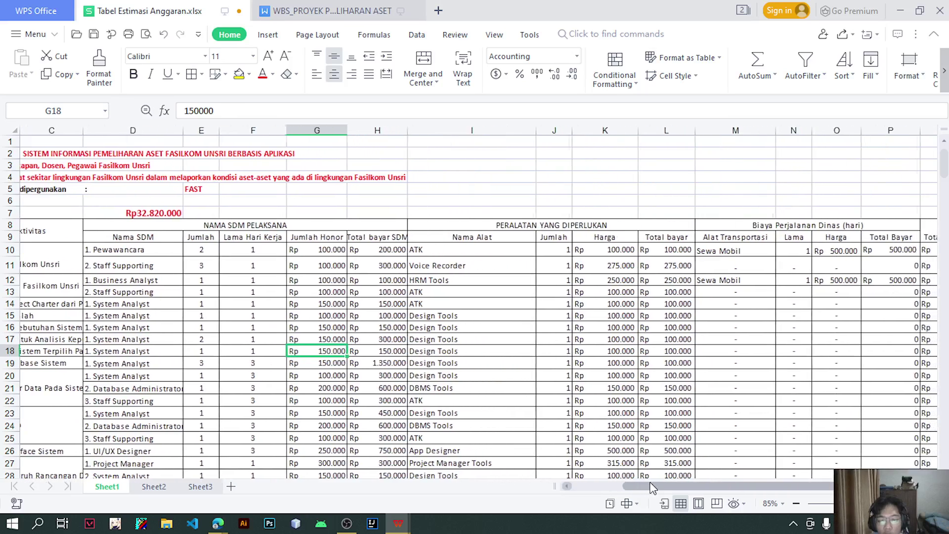
pyautogui.click(593, 353)
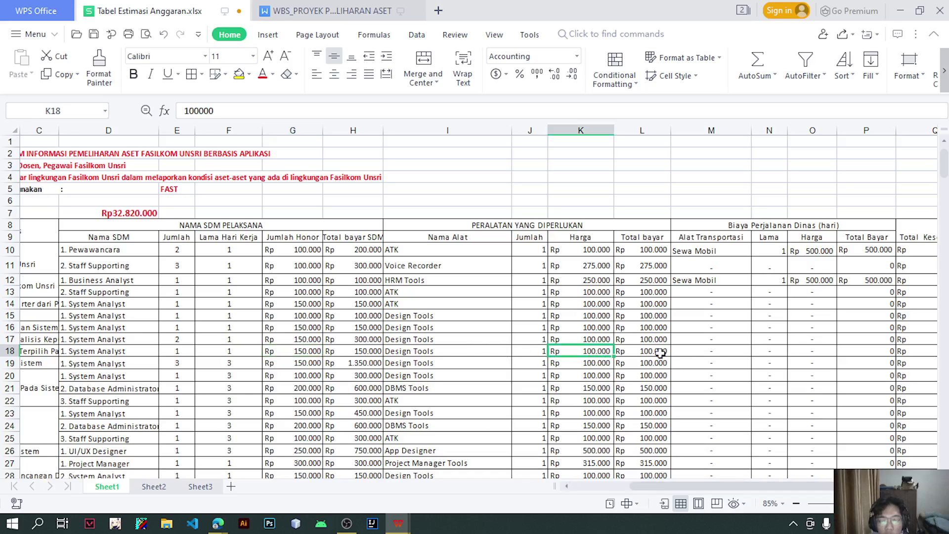
pyautogui.click(858, 355)
pyautogui.hscroll(2, 855, 365)
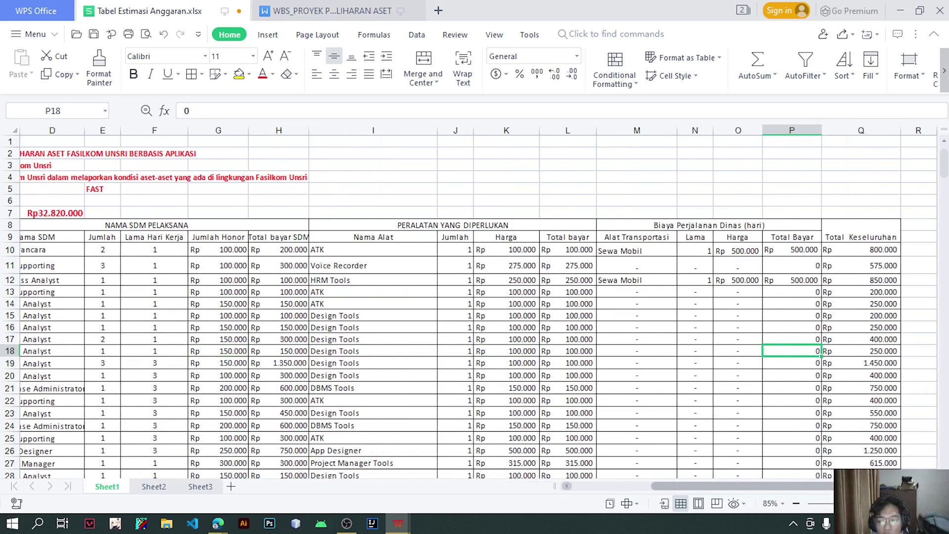
pyautogui.click(846, 356)
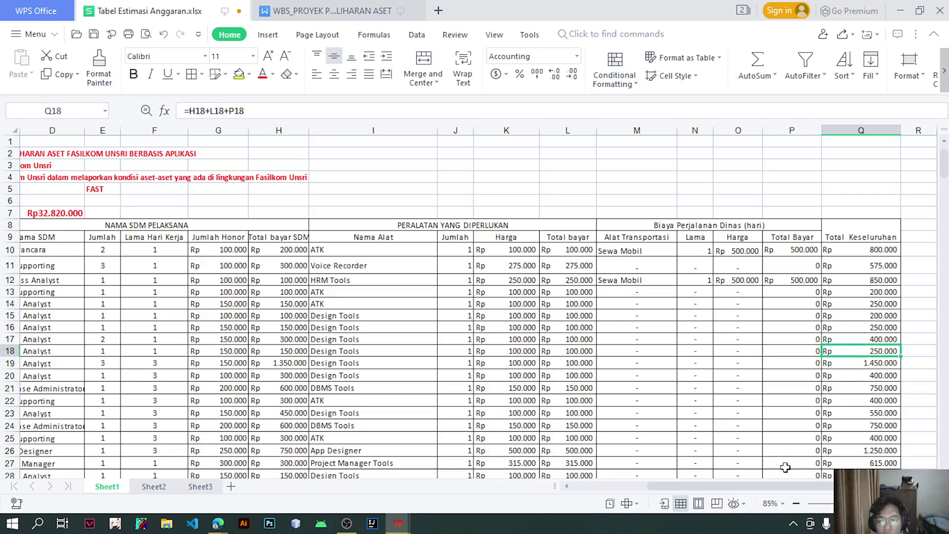
# Check the working days and honorarium of task 3.1, Merancang Desain Database Sistem, in row 19
pyautogui.hscroll(-4, 700, 494)
pyautogui.hscroll(-2, 699, 494)
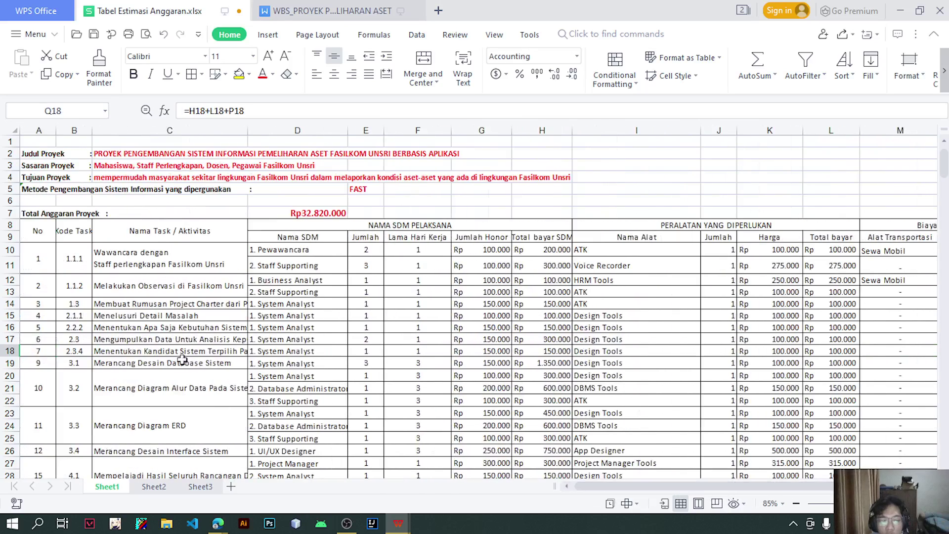
pyautogui.click(186, 339)
pyautogui.click(195, 363)
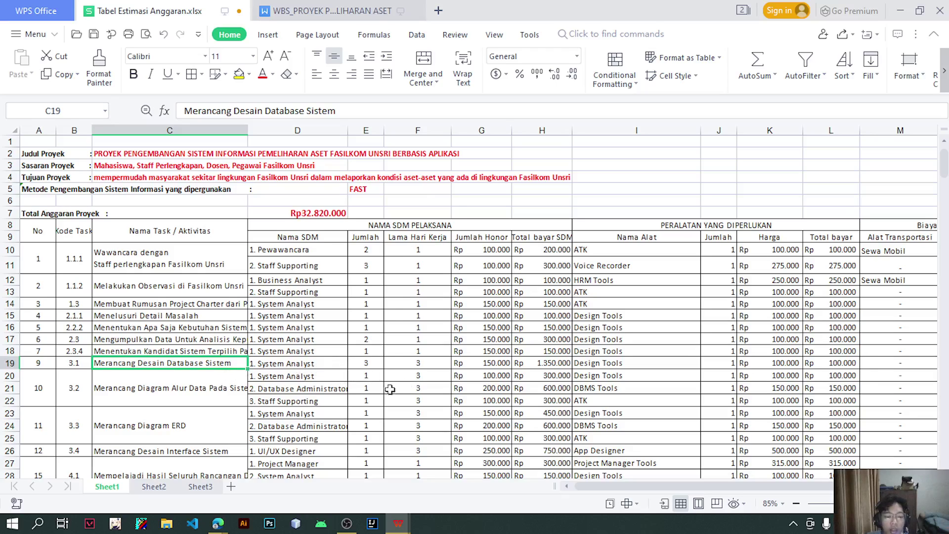
pyautogui.click(418, 366)
pyautogui.click(492, 369)
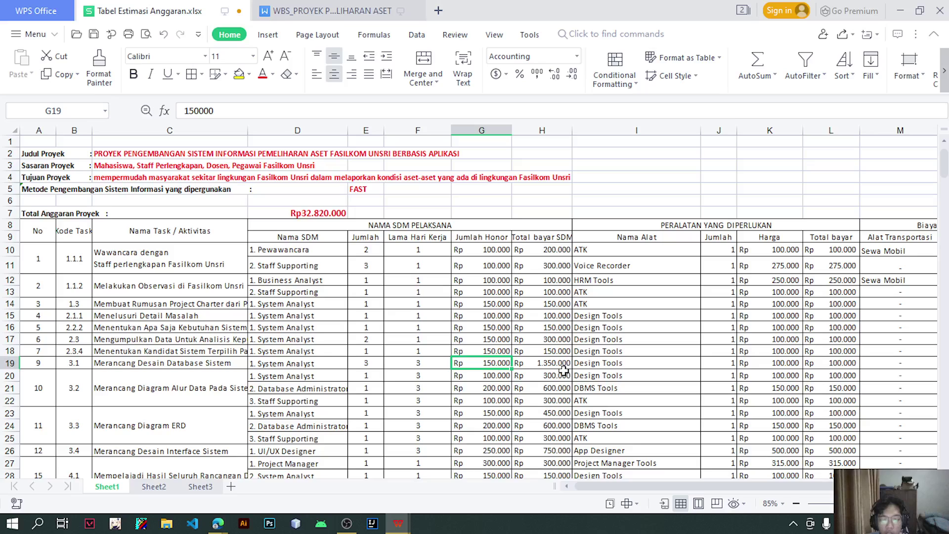
# Review the equipment, equipment price and overall total formula of task 3.1, Merancang Desain Database Sistem, in row 19
pyautogui.hscroll(1, 617, 489)
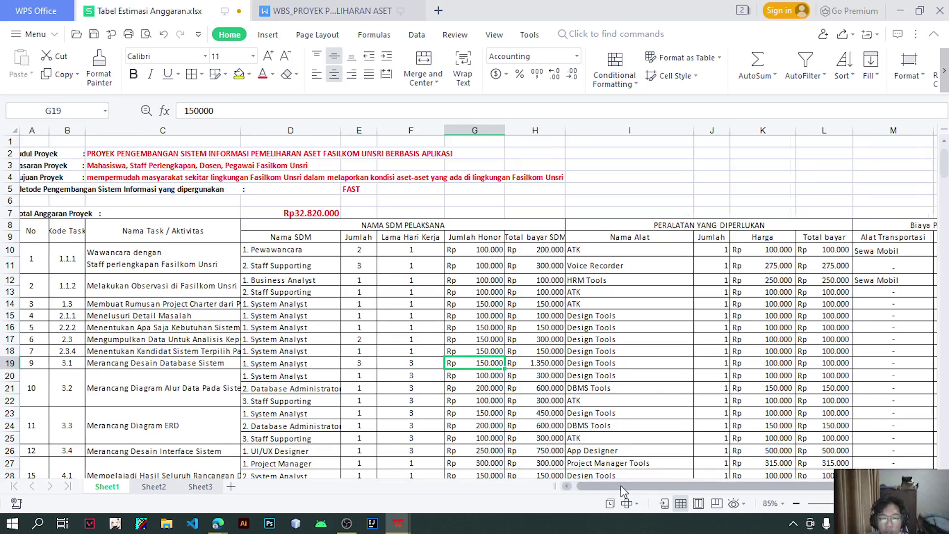
pyautogui.click(548, 362)
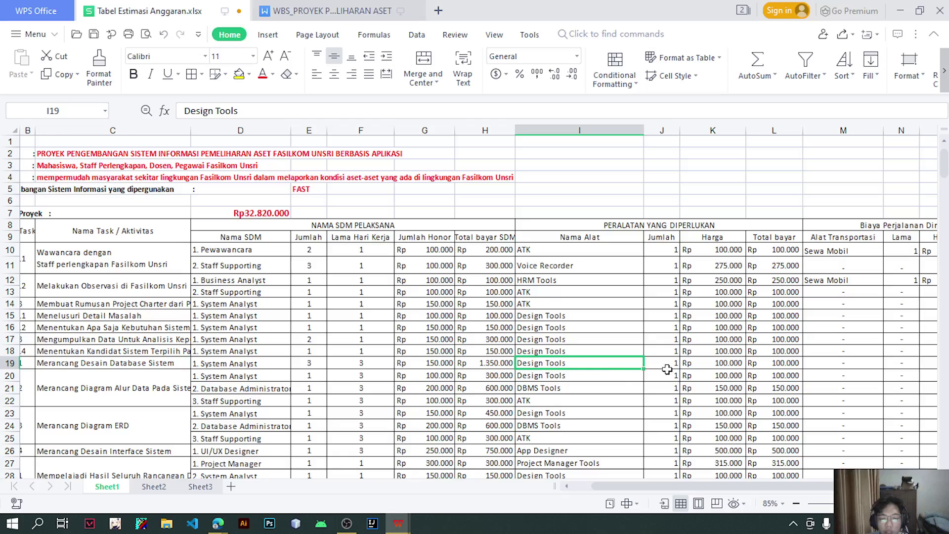
pyautogui.click(693, 367)
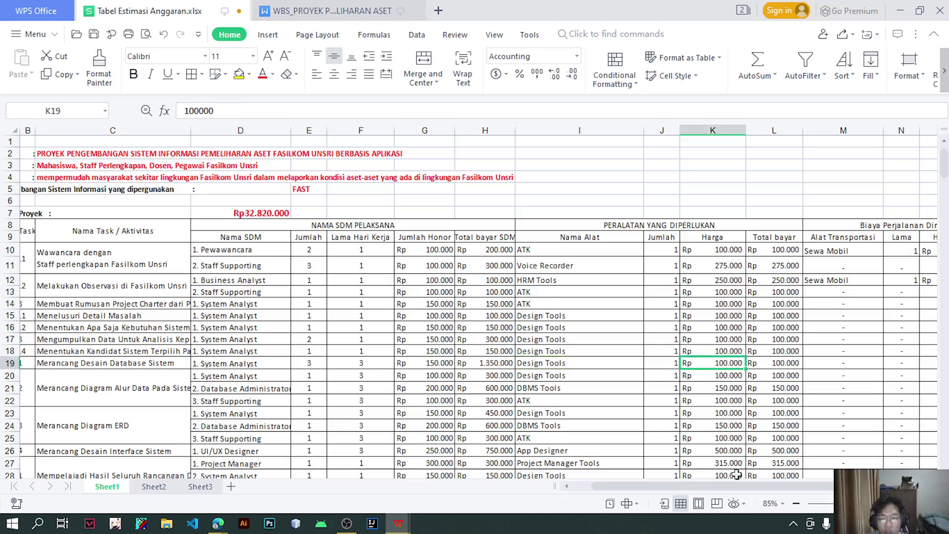
pyautogui.moveTo(720, 487); pyautogui.dragTo(789, 489)
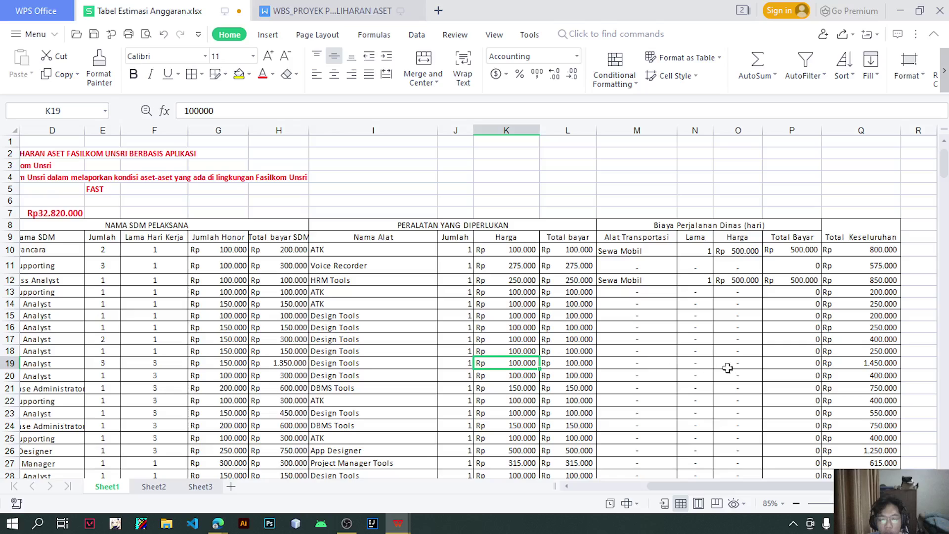
pyautogui.click(842, 368)
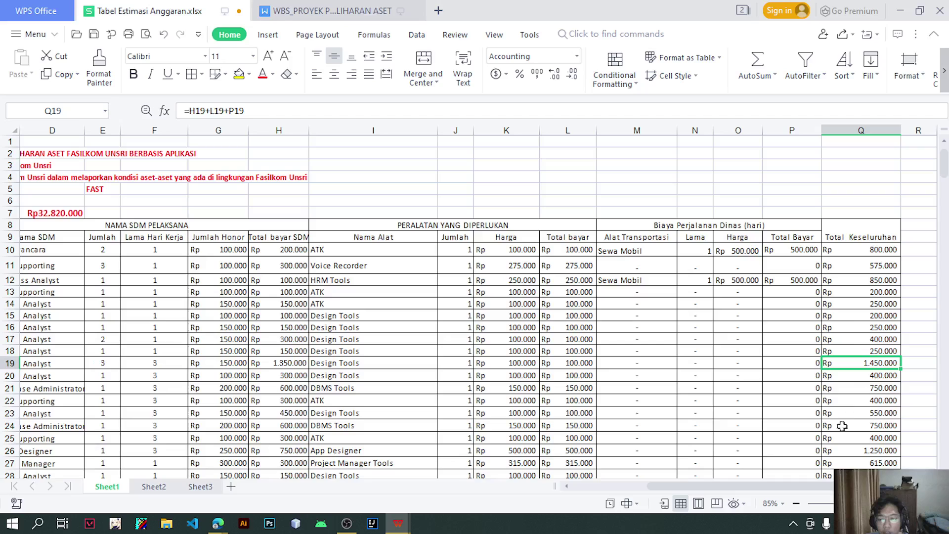
# Check the name and assigned personnel of task 3.2, Merancang Diagram Alur Data Pada Sistem (DFD), in rows 20 to 22
pyautogui.moveTo(767, 489); pyautogui.dragTo(665, 489)
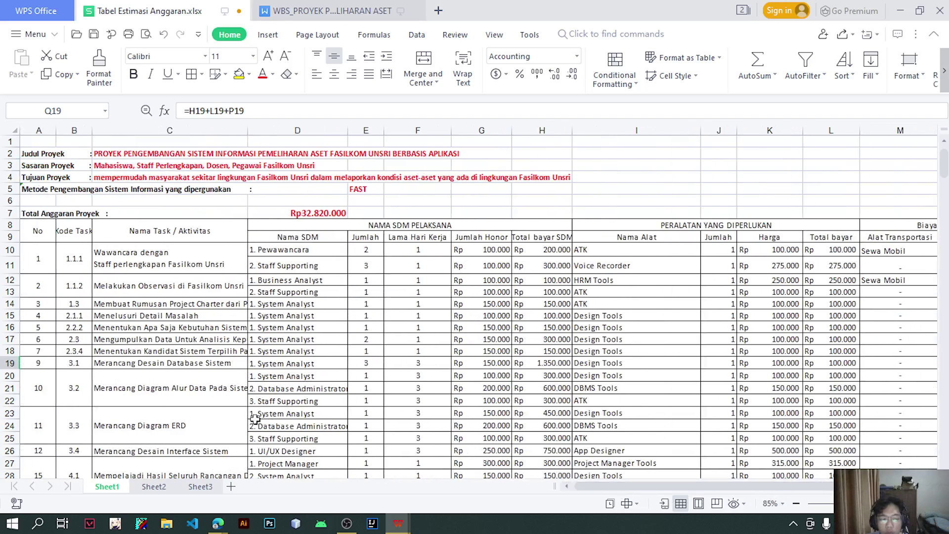
pyautogui.click(210, 362)
pyautogui.click(185, 396)
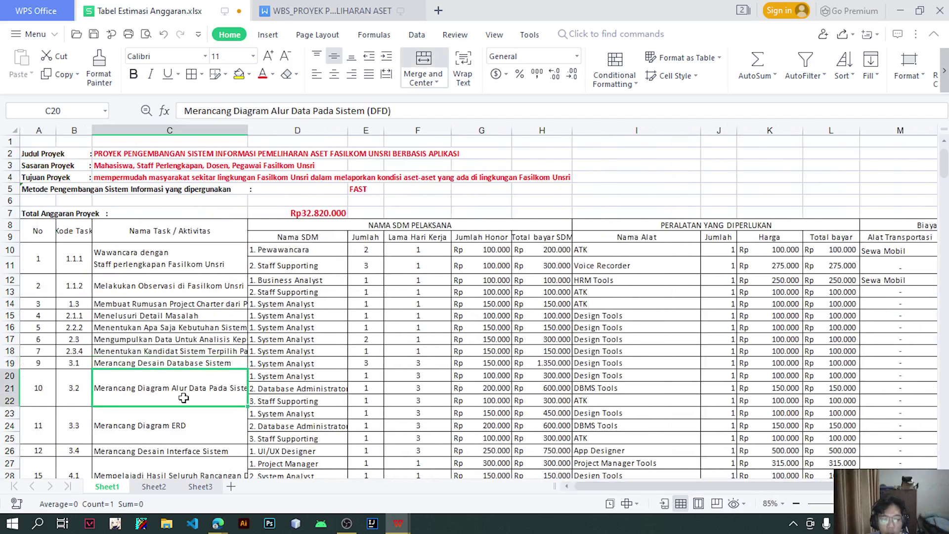
pyautogui.scroll(-1, 229, 393)
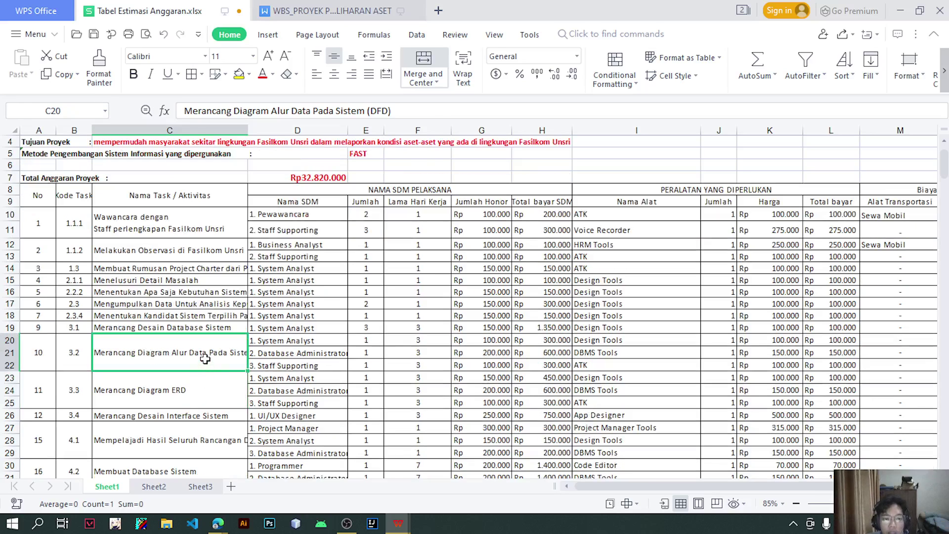
pyautogui.click(284, 348)
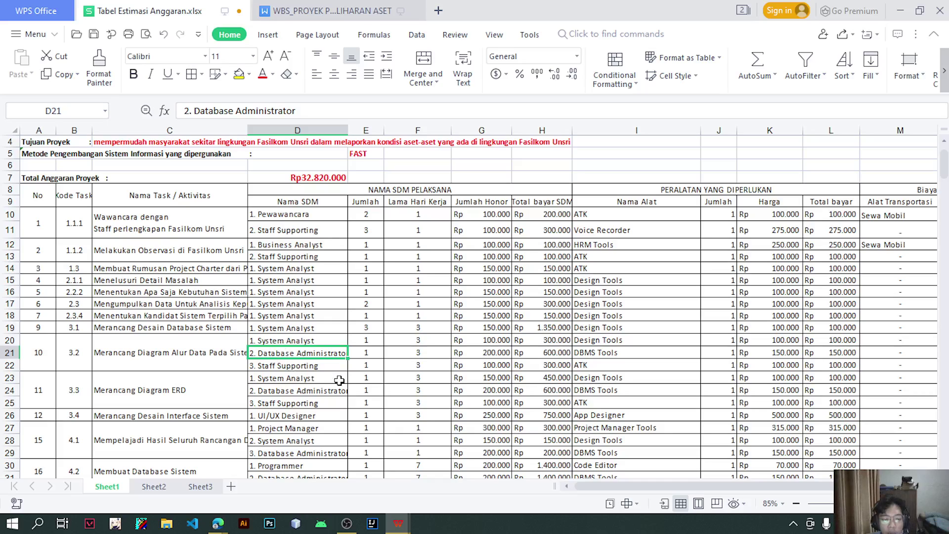
pyautogui.click(318, 368)
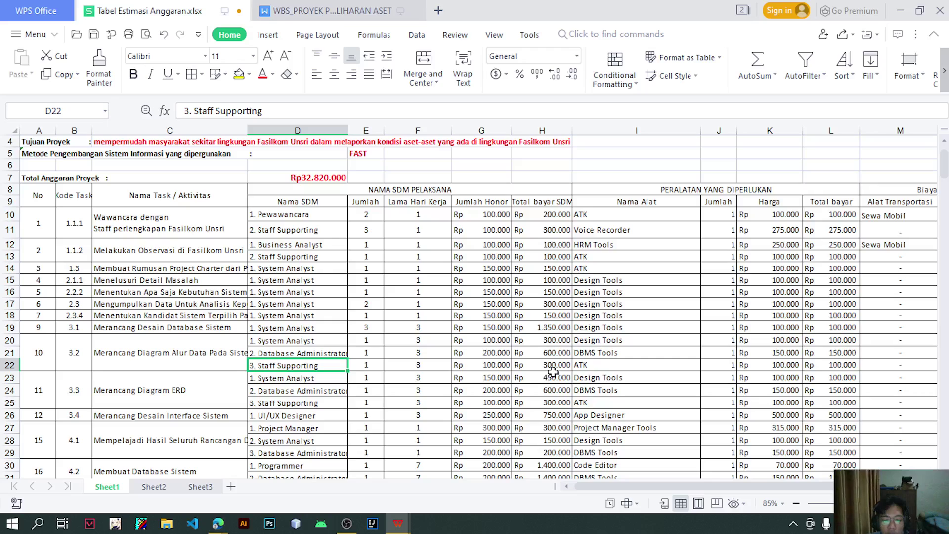
# Check the equipment listed for each of the three staff roles of task 3.2
pyautogui.click(589, 368)
pyautogui.click(596, 354)
pyautogui.click(599, 345)
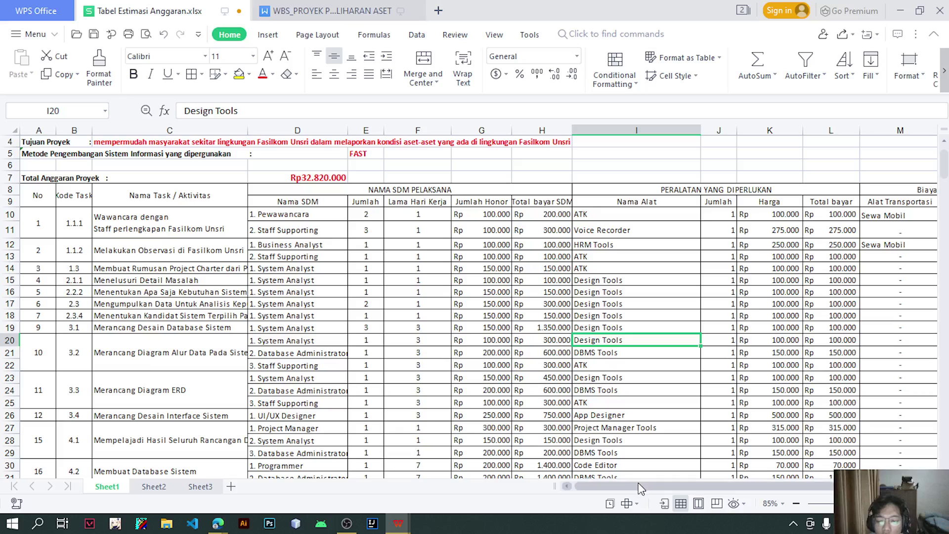
# Review the travel cost cells in row 20 and the overall total formulas for task 3.2 in rows 20 to 22
pyautogui.moveTo(651, 486); pyautogui.dragTo(677, 485)
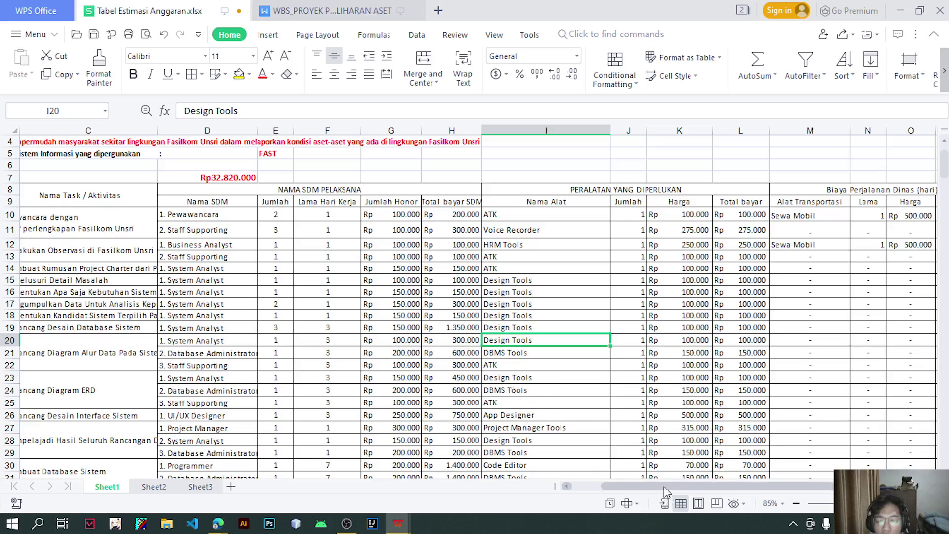
pyautogui.moveTo(663, 485); pyautogui.dragTo(731, 485)
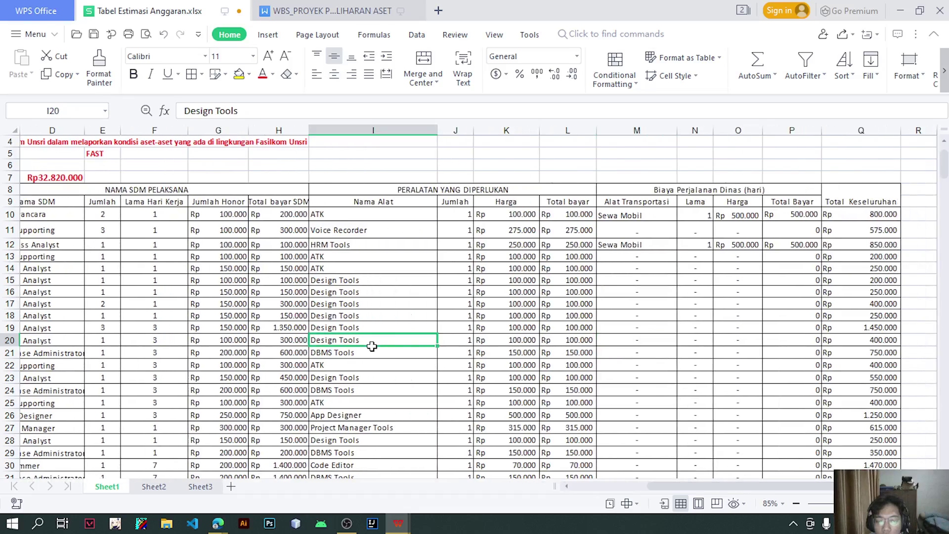
pyautogui.click(638, 346)
pyautogui.click(713, 346)
pyautogui.click(761, 345)
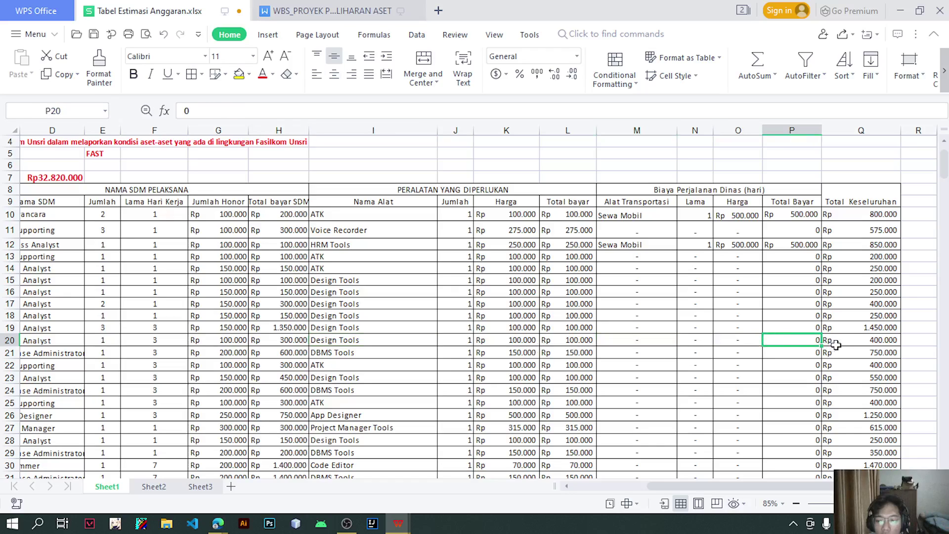
pyautogui.click(846, 343)
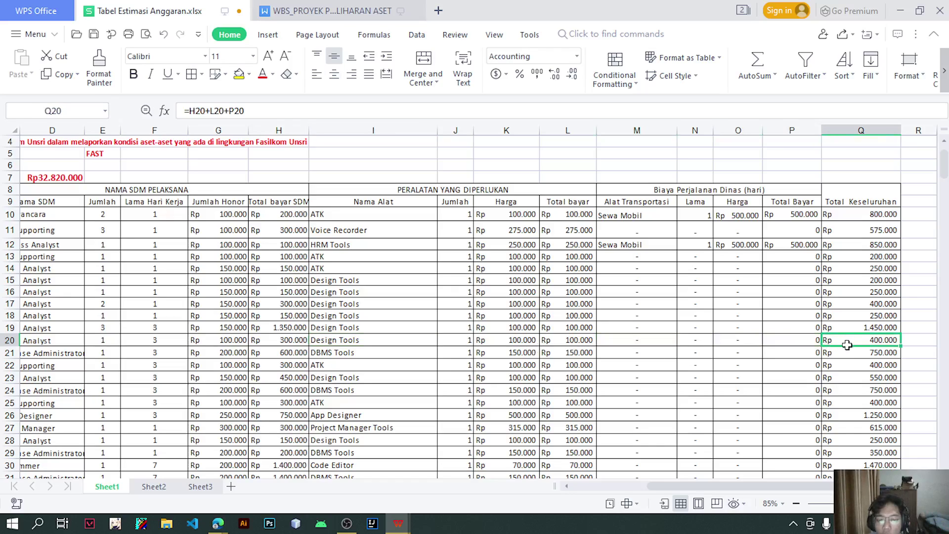
pyautogui.click(858, 356)
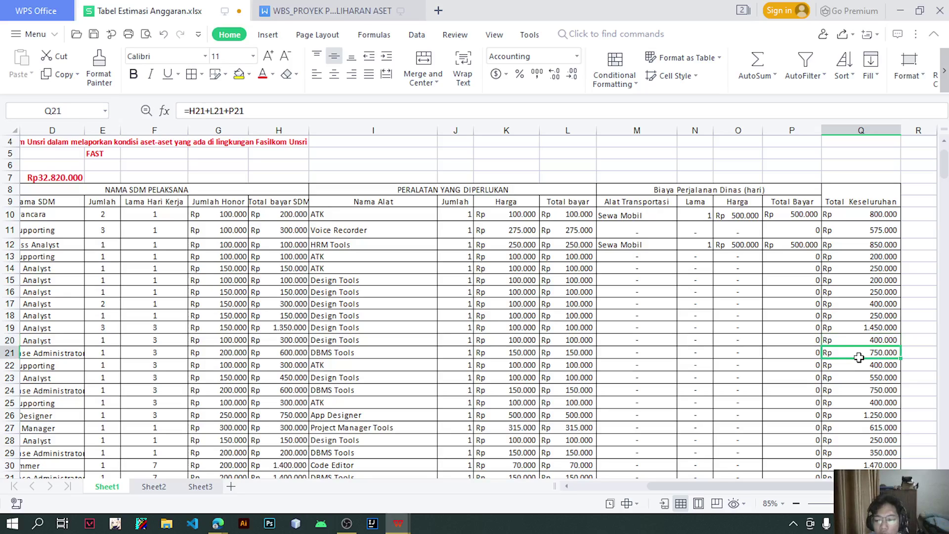
pyautogui.click(861, 366)
# Check the personnel assigned to task 3.3, Merancang Diagram ERD, in rows 23 to 25
pyautogui.moveTo(789, 488); pyautogui.dragTo(583, 480)
pyautogui.scroll(-3, 178, 393)
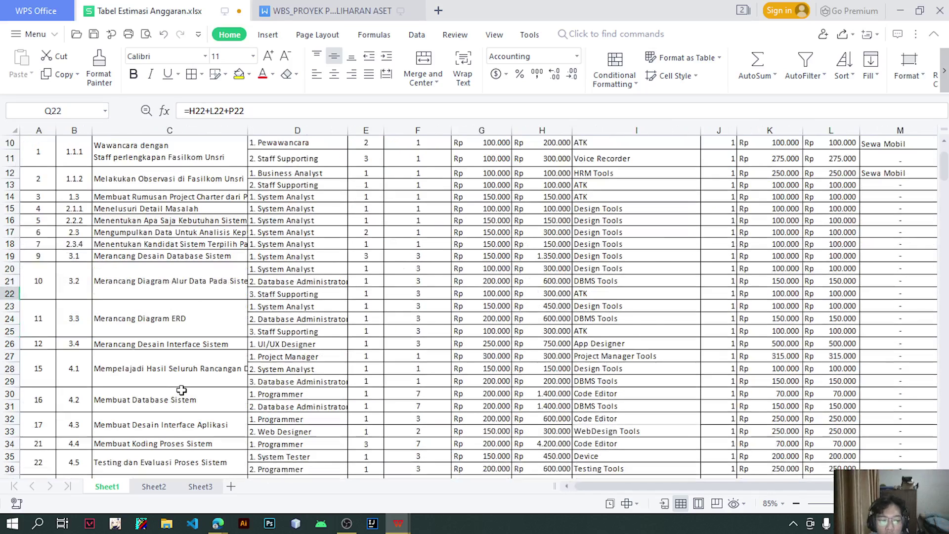
pyautogui.scroll(-2, 181, 390)
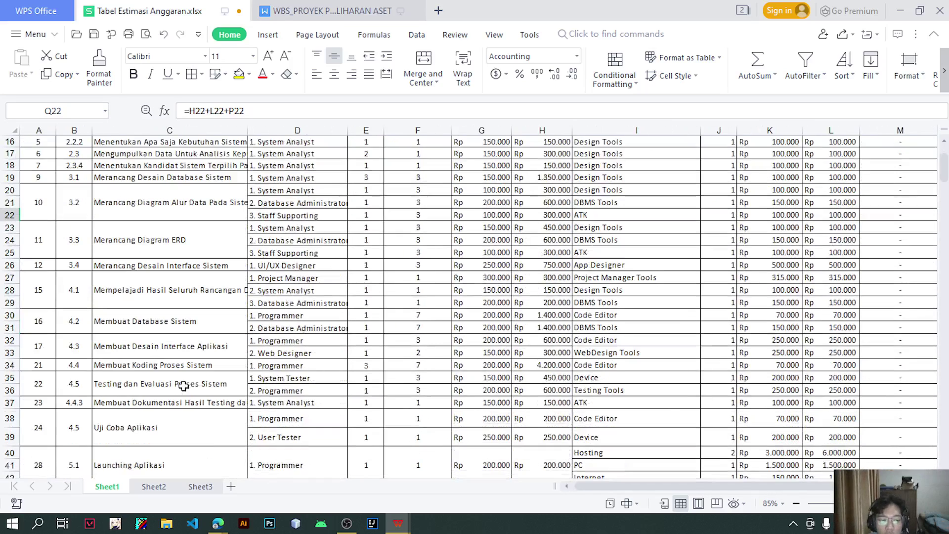
pyautogui.click(275, 228)
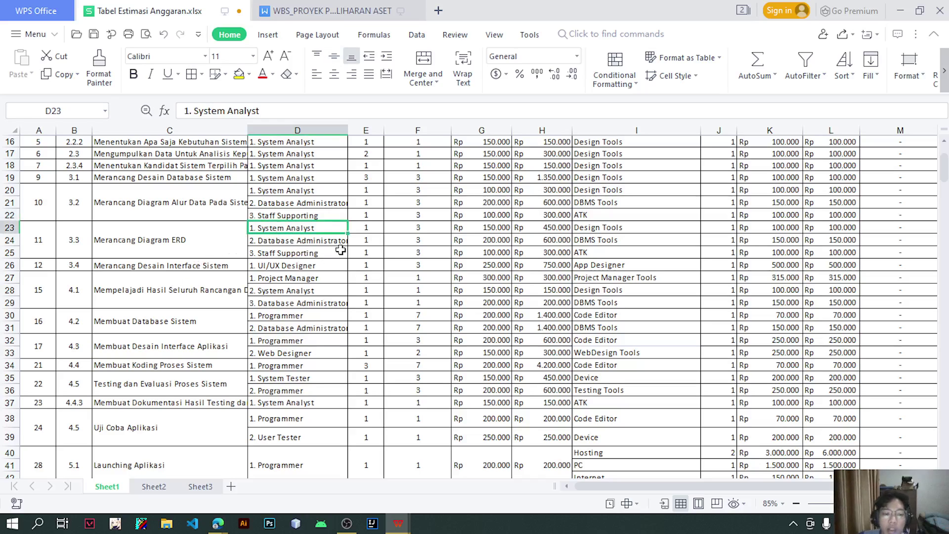
pyautogui.click(324, 257)
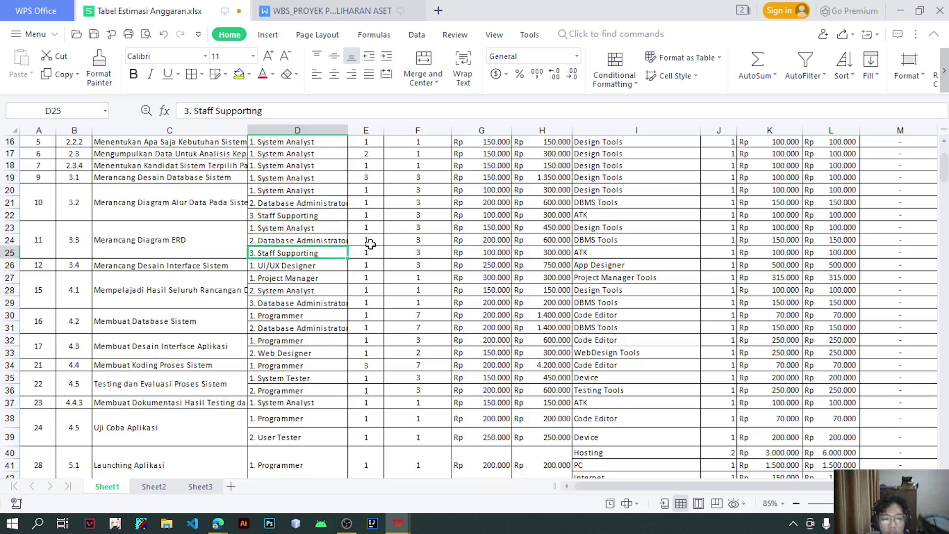
# Review the System Analyst's working days and the total staff pay formulas of task 3.3 in rows 23 and 25
pyautogui.click(410, 228)
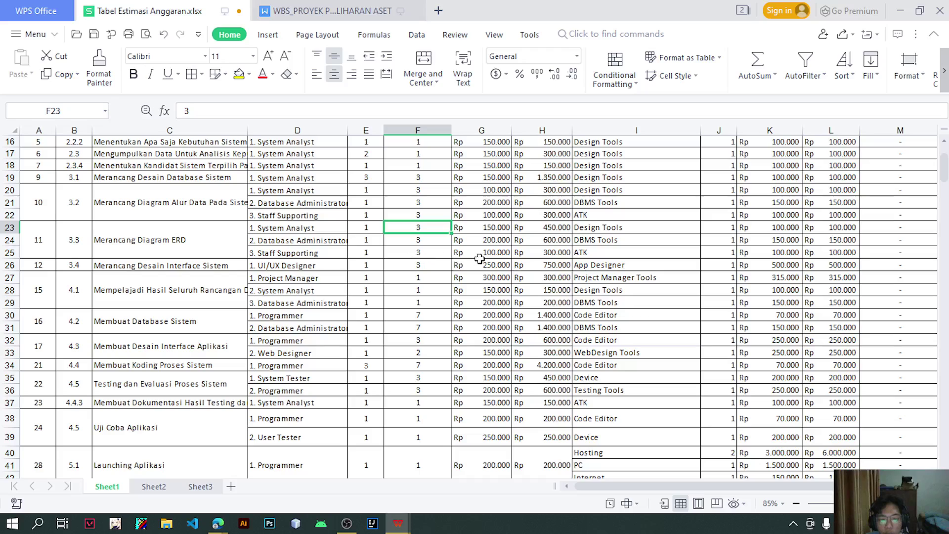
pyautogui.click(551, 229)
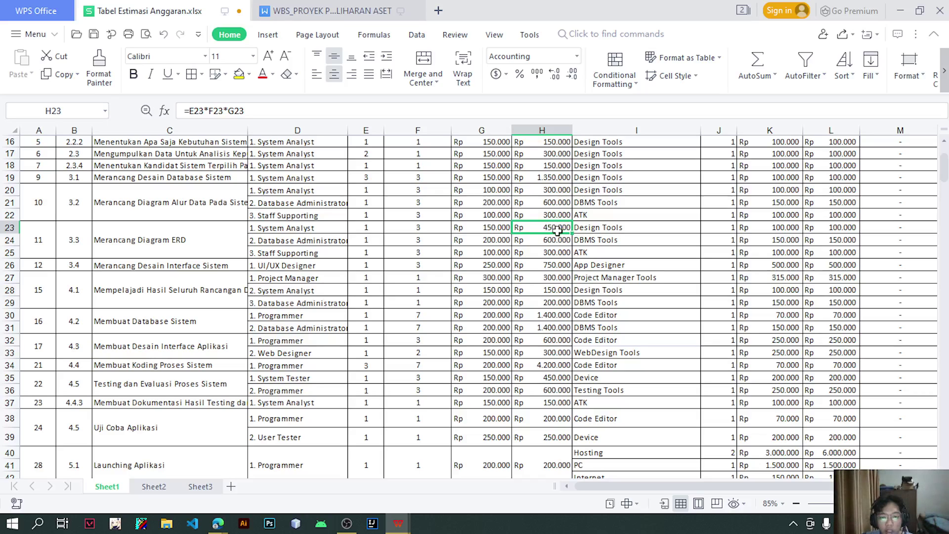
pyautogui.click(545, 255)
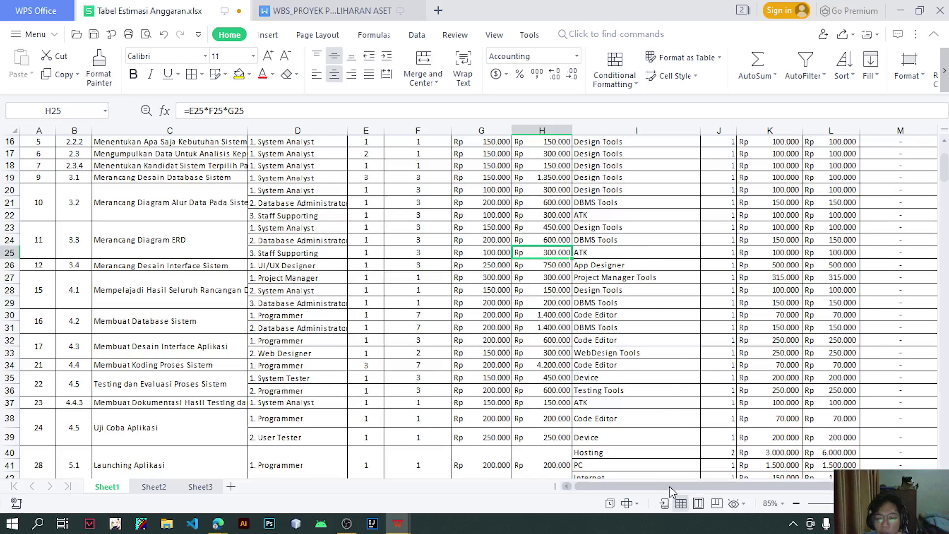
pyautogui.moveTo(669, 486); pyautogui.dragTo(637, 477)
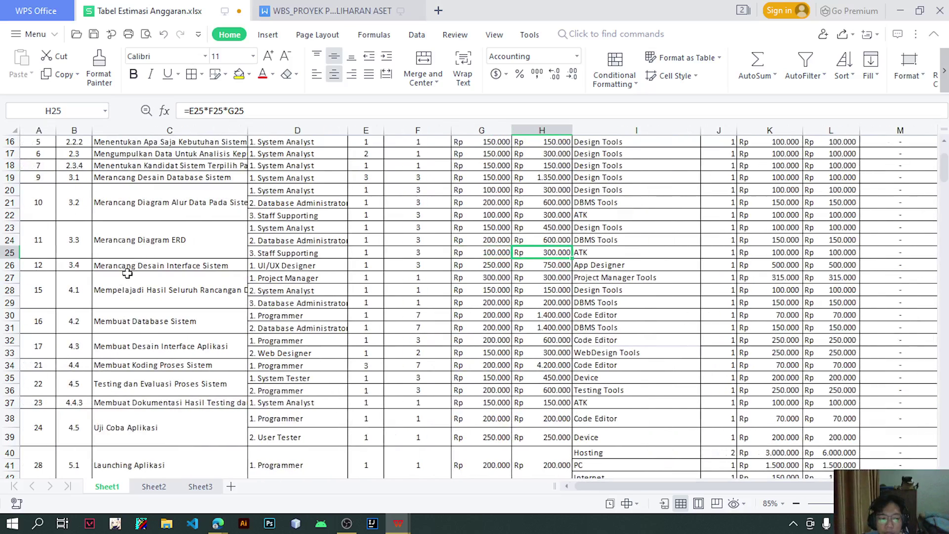
# Check the personnel, headcount, working days, honorarium and total pay formula of task 3.4, Merancang Desain Interface Sistem, in row 26
pyautogui.click(214, 268)
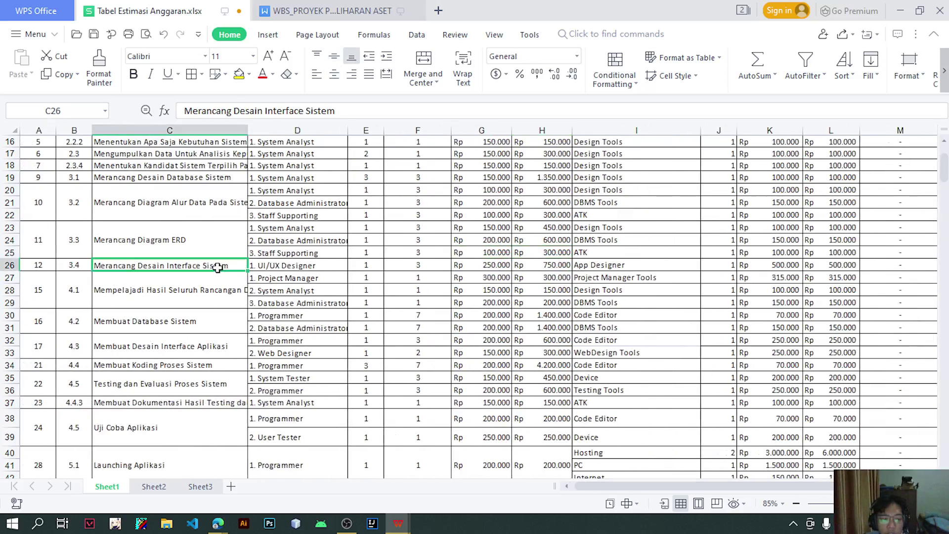
pyautogui.click(287, 268)
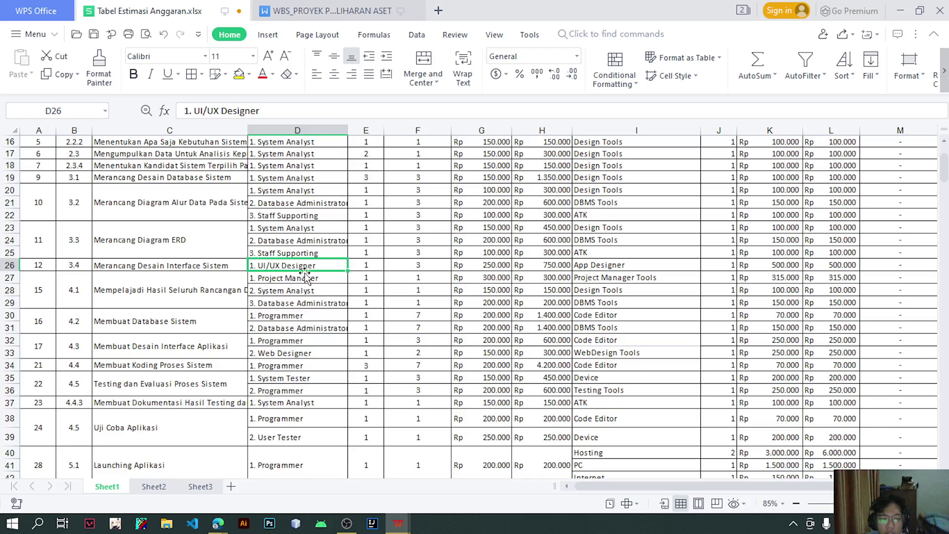
pyautogui.click(365, 269)
pyautogui.click(409, 269)
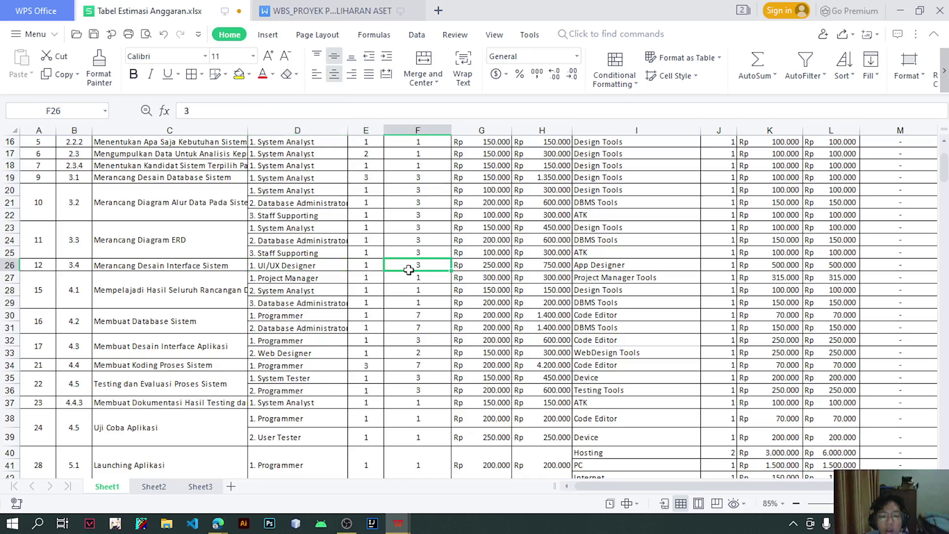
pyautogui.click(502, 266)
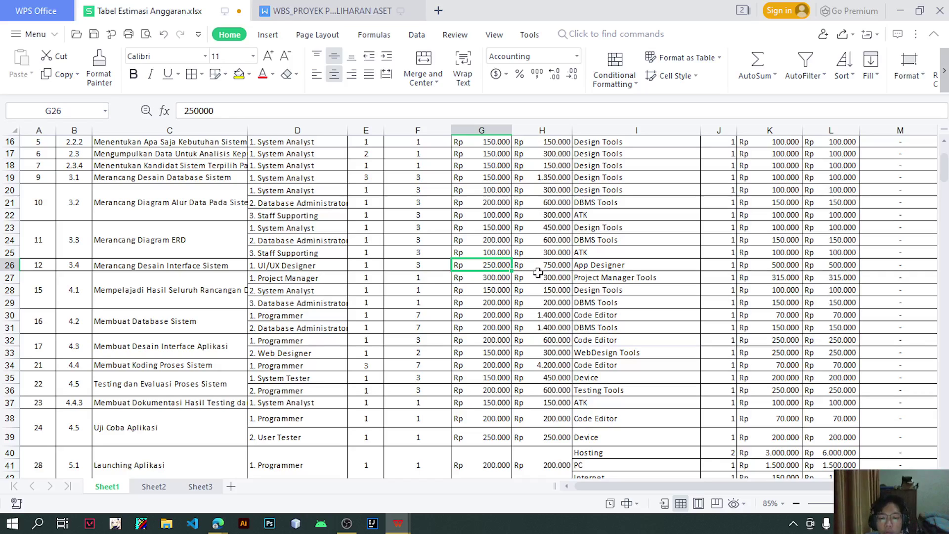
pyautogui.click(553, 279)
pyautogui.click(550, 267)
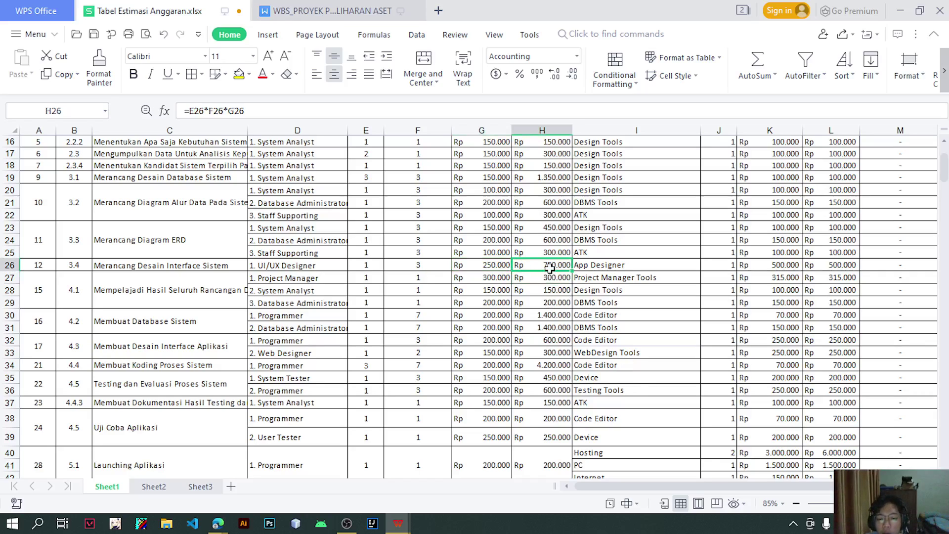
# Review the equipment, its price, the travel payment and the overall total formula for task 3.4 in row 26
pyautogui.click(600, 268)
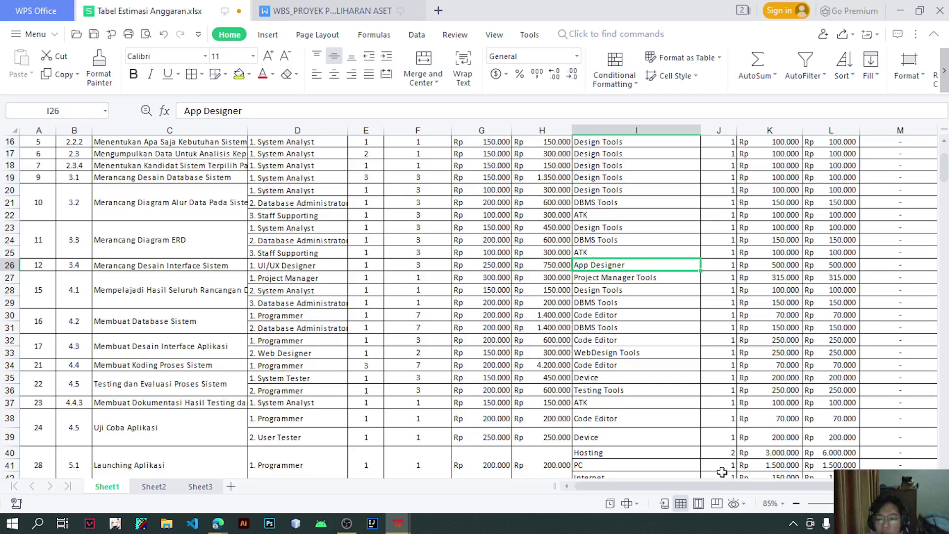
pyautogui.moveTo(684, 490); pyautogui.dragTo(732, 487)
pyautogui.click(607, 264)
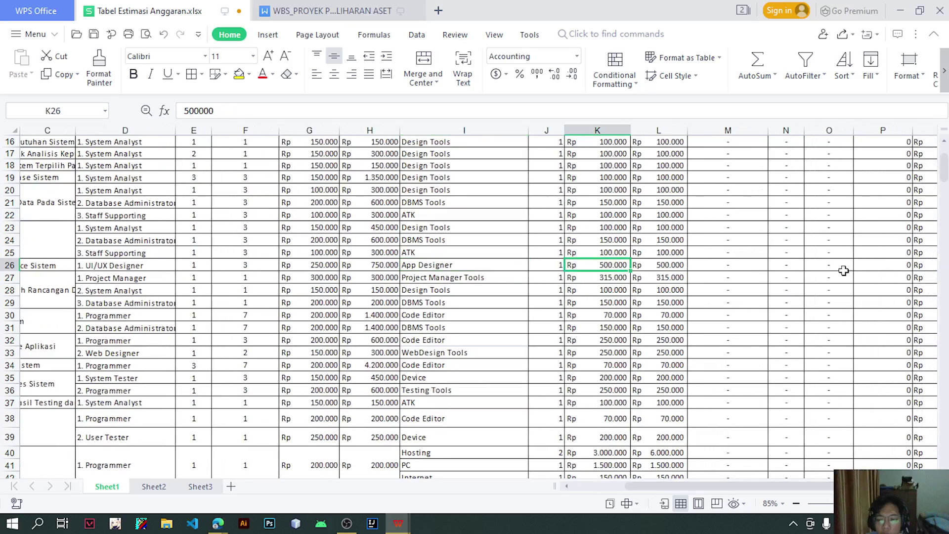
pyautogui.click(883, 271)
pyautogui.hscroll(2, 882, 271)
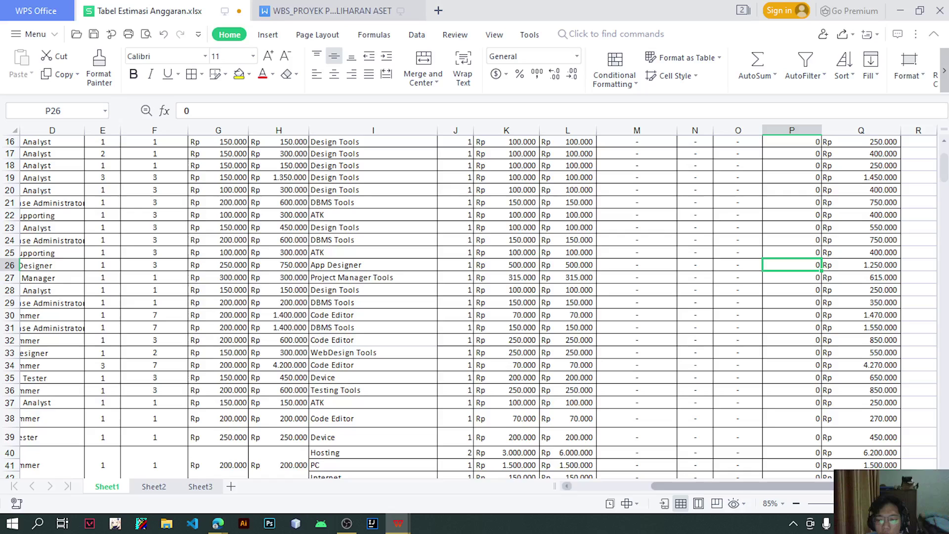
pyautogui.click(866, 265)
# Review the personnel and equipment of task 4.1, Mempelajadi Hasil Seluruh Rancangan Desain Sistem, in rows 27 to 29, including the DBMS Tools price
pyautogui.moveTo(733, 486); pyautogui.dragTo(663, 473)
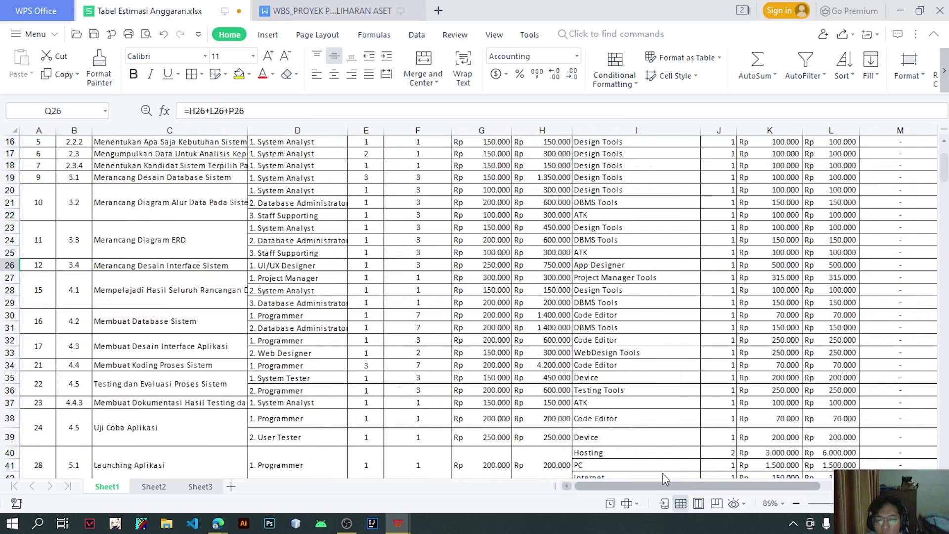
pyautogui.click(168, 285)
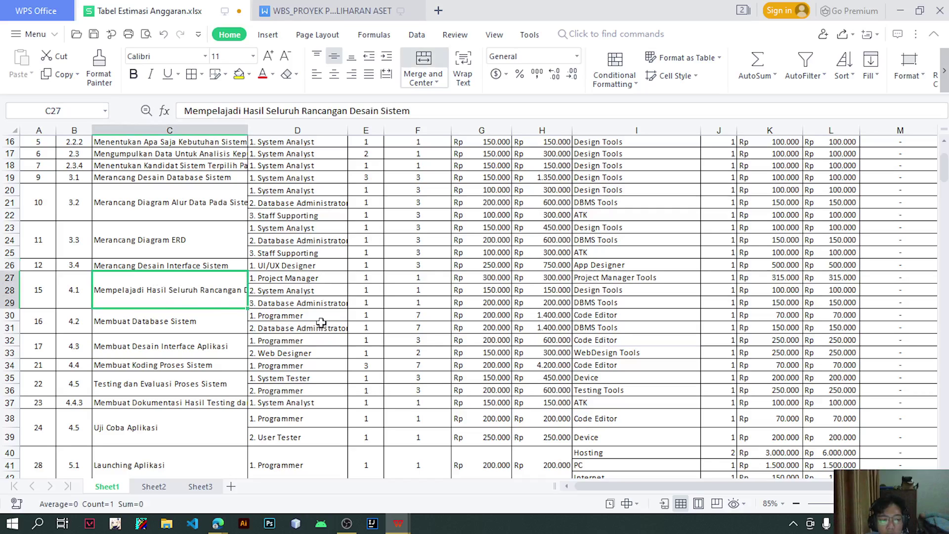
pyautogui.click(272, 281)
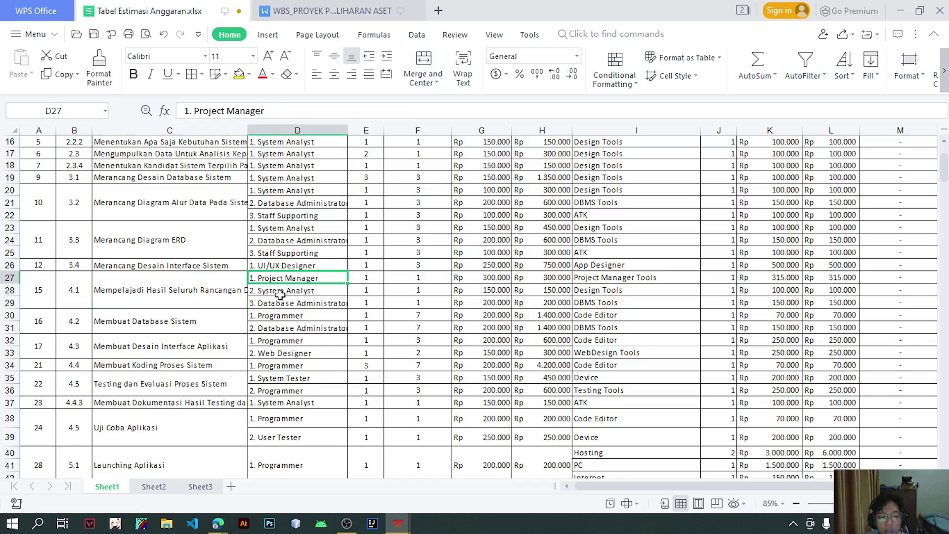
pyautogui.click(320, 305)
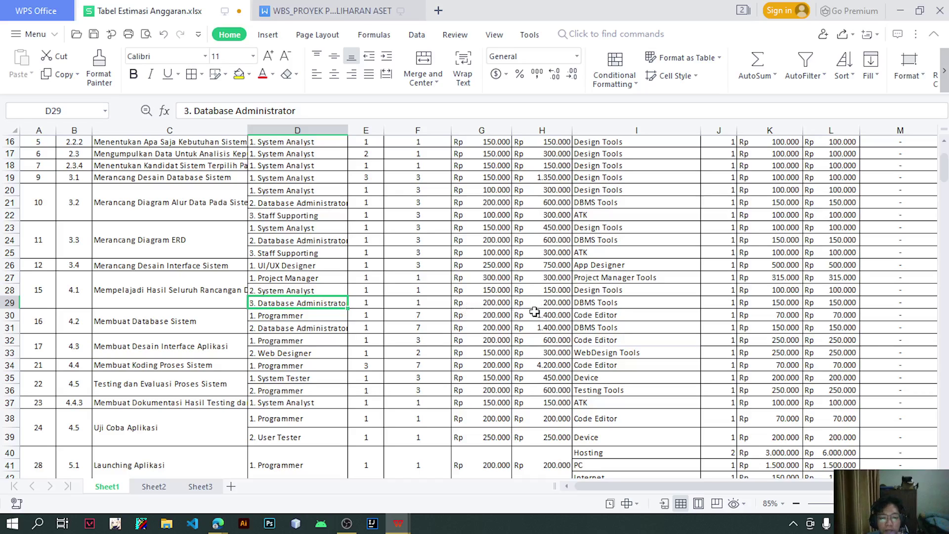
pyautogui.click(590, 279)
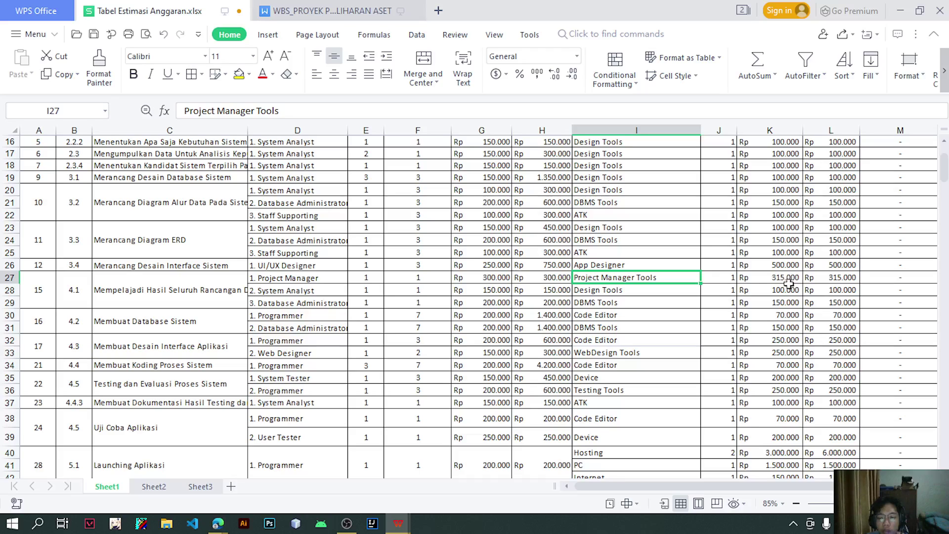
pyautogui.click(607, 305)
pyautogui.click(761, 303)
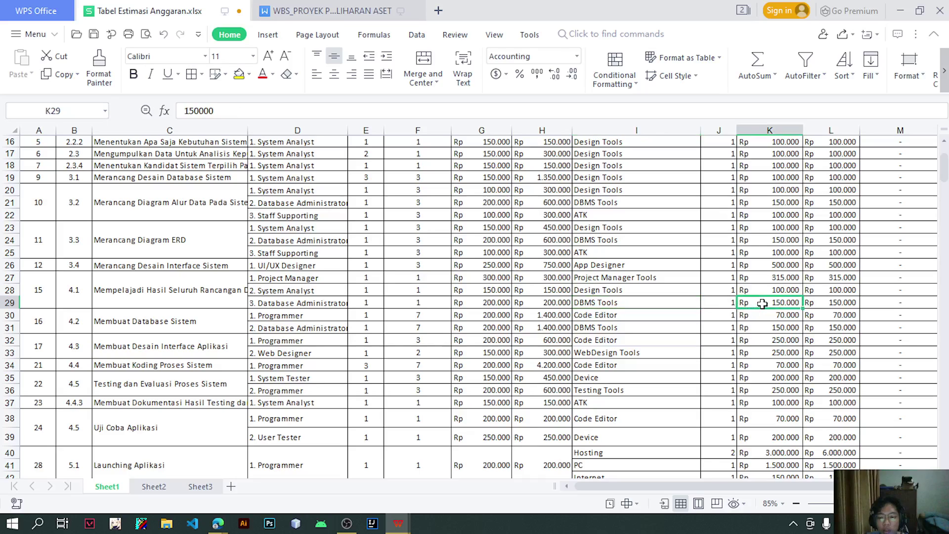
# Widen personnel column D to fit its contents and check the Programmer's honorarium for task 4.2, Membuat Database Sistem
pyautogui.click(190, 323)
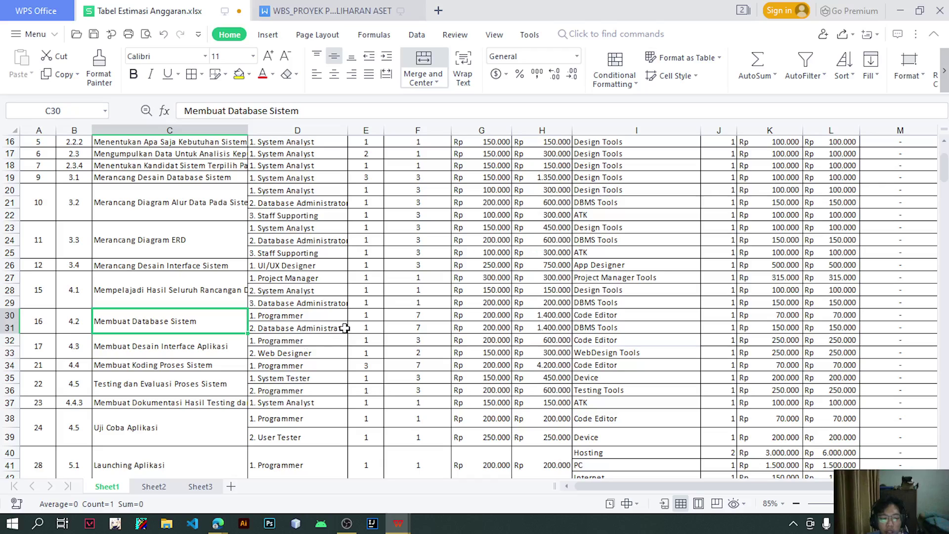
pyautogui.doubleClick(346, 128)
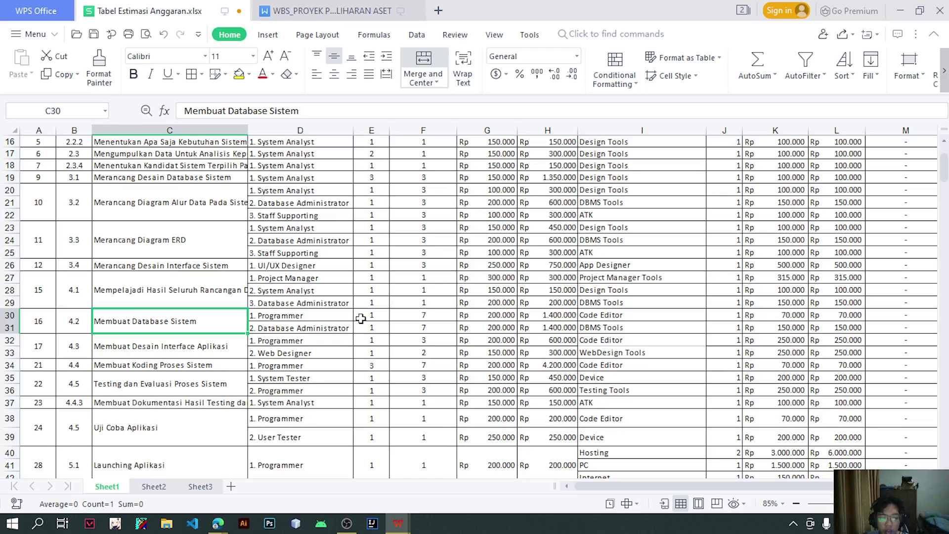
pyautogui.click(497, 318)
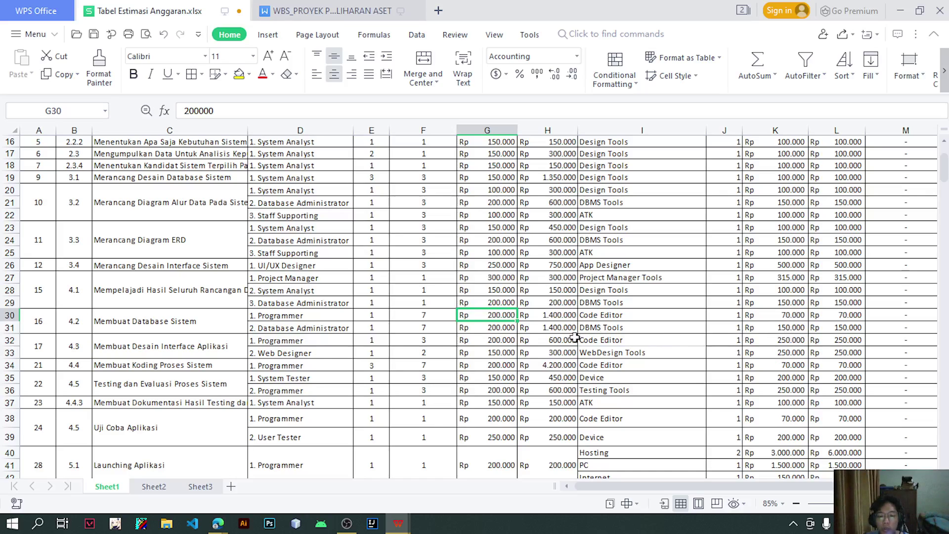
# Review task 4.3 in rows 32 and 33, and the working days, honorarium, total pay formula and equipment price of task 4.4 in row 34
pyautogui.click(196, 355)
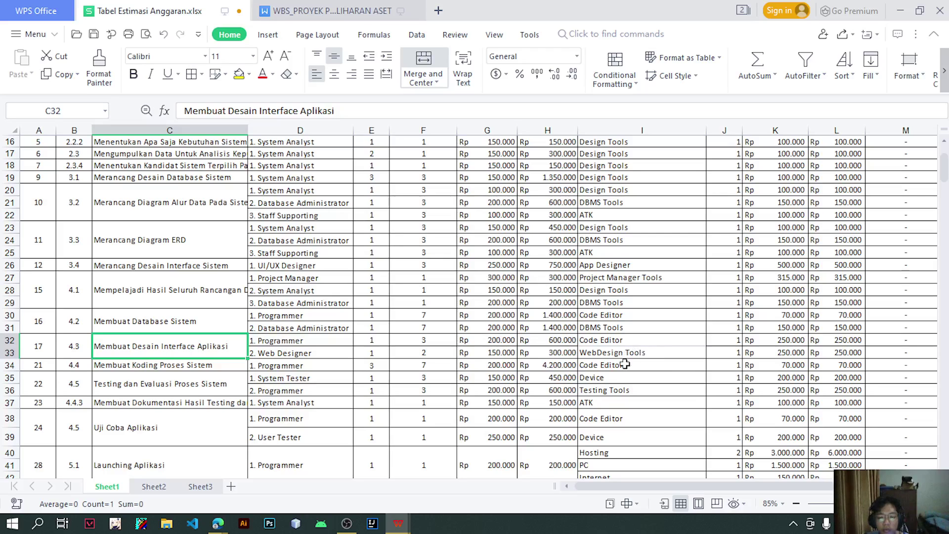
pyautogui.click(215, 368)
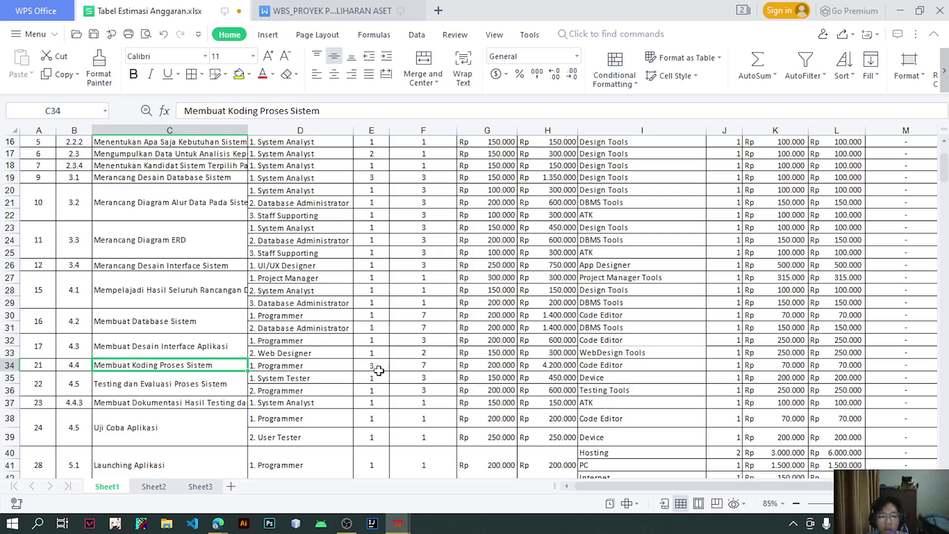
pyautogui.click(423, 368)
pyautogui.click(498, 368)
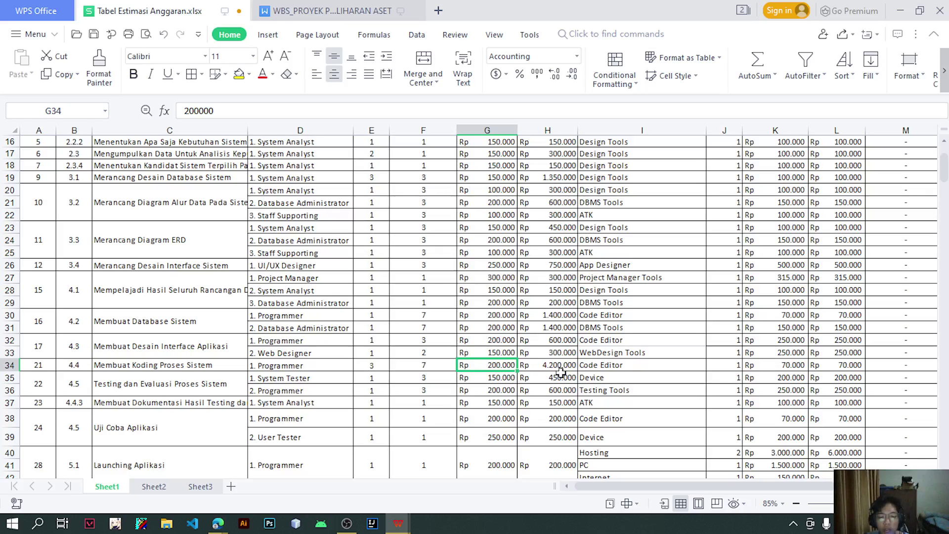
pyautogui.click(559, 370)
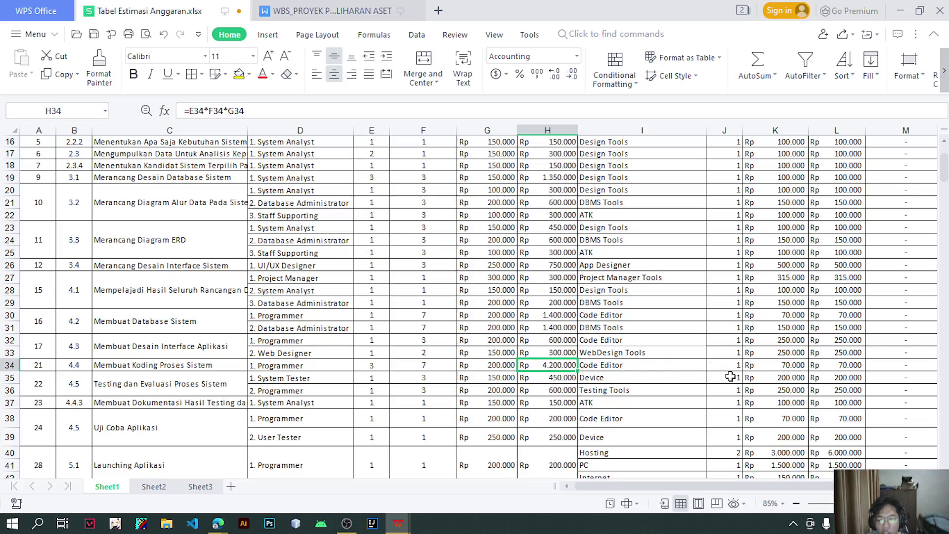
pyautogui.click(774, 366)
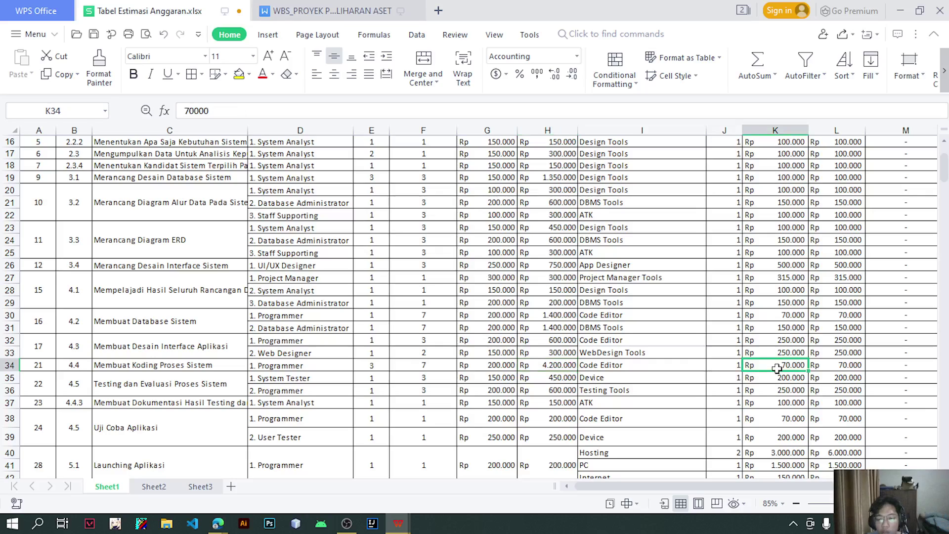
# Review the testing, test documentation and Uji Coba Aplikasi tasks in rows 35 to 39
pyautogui.click(185, 382)
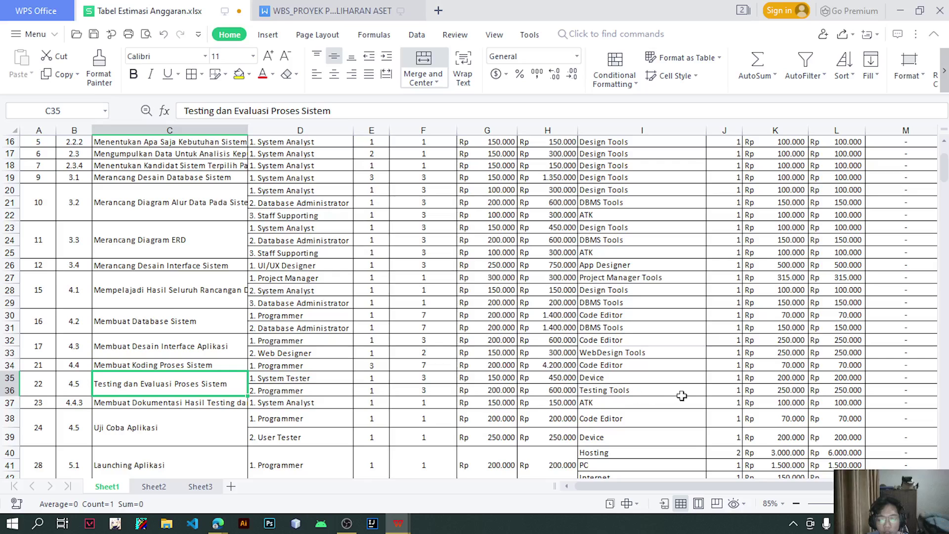
pyautogui.click(191, 404)
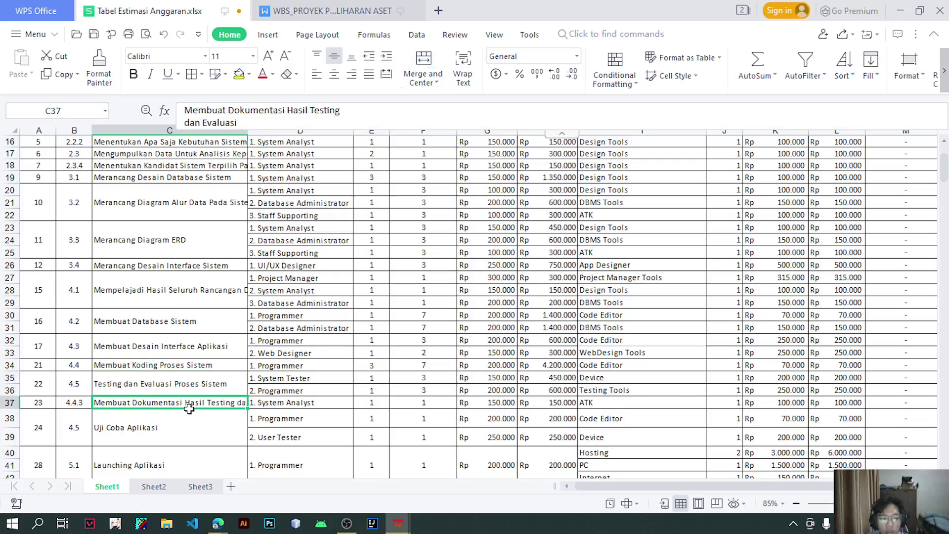
pyautogui.scroll(-3, 195, 432)
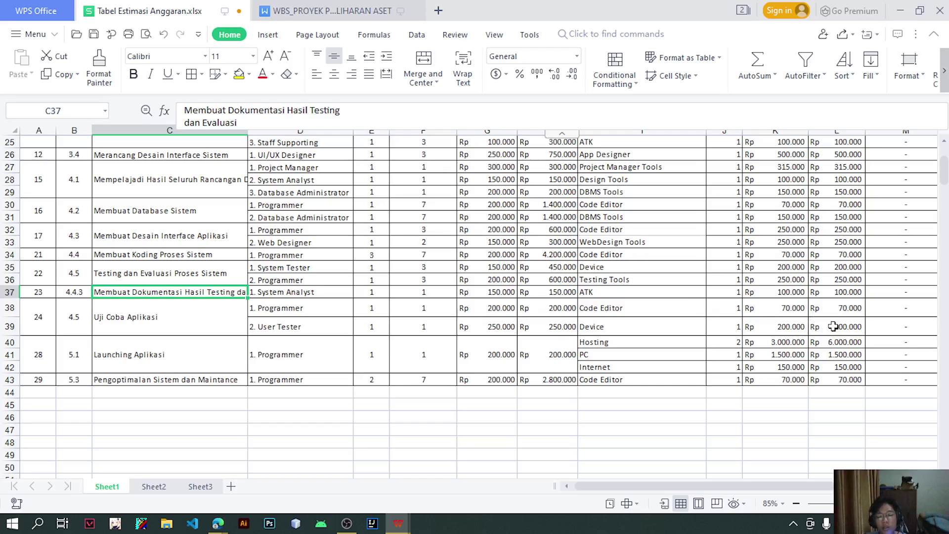
pyautogui.click(167, 321)
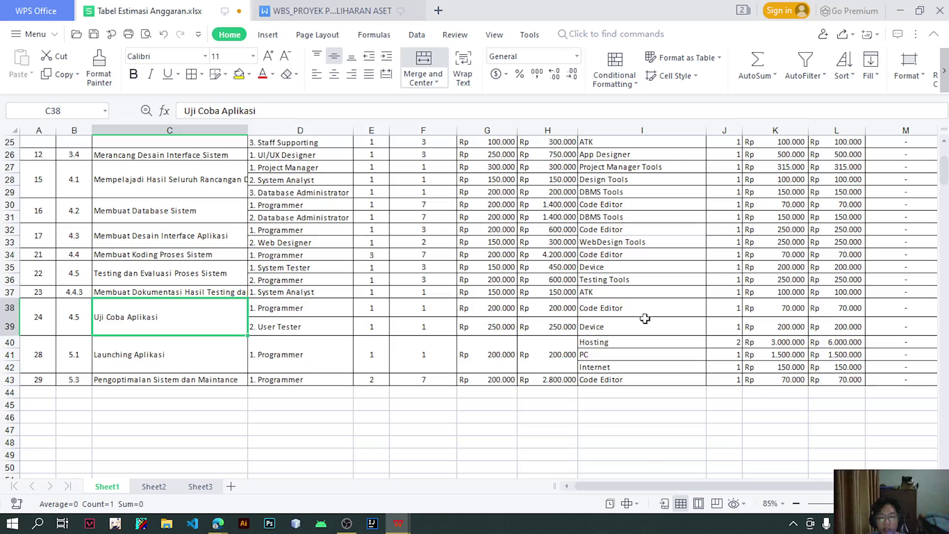
# Check the personnel, headcount, working days and honorarium of task 5.1, Launching Aplikasi, in rows 40 to 42
pyautogui.click(166, 355)
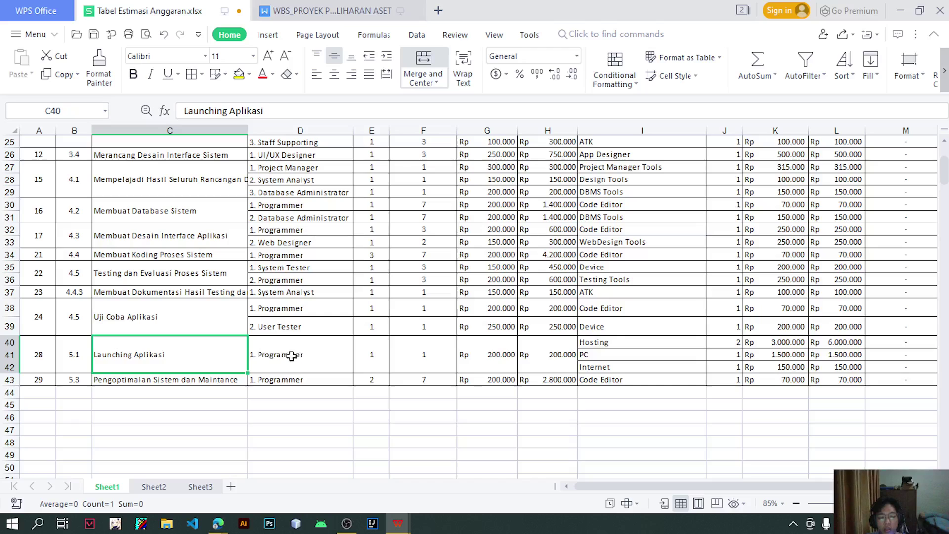
pyautogui.click(303, 356)
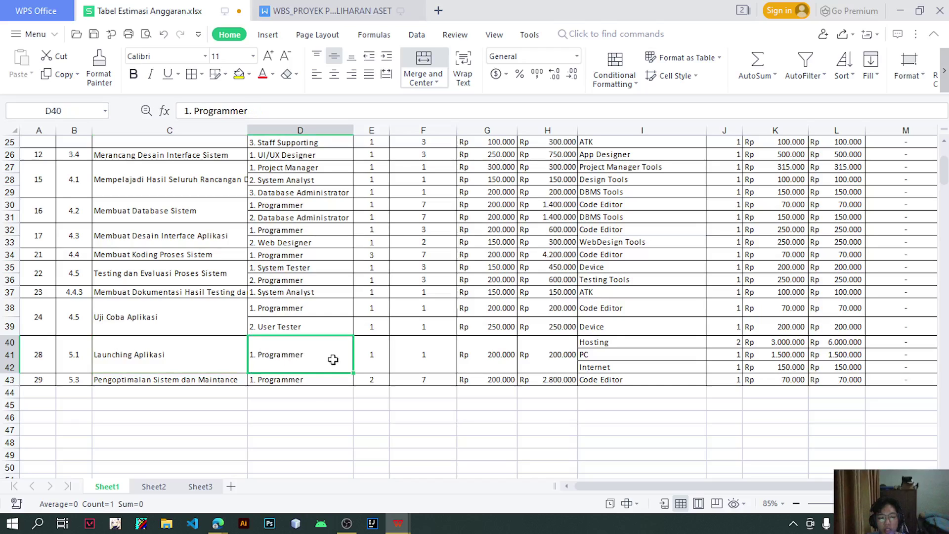
pyautogui.click(371, 361)
pyautogui.click(418, 362)
pyautogui.click(508, 365)
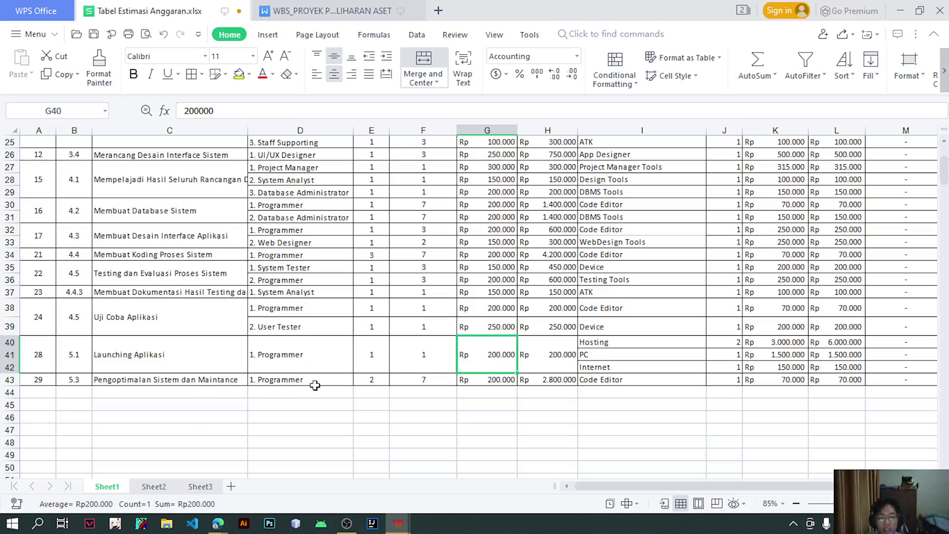
# Check the working days, total pay formula and equipment of task 5.3, Pengoptimalan Sistem dan Maintance, in row 43
pyautogui.click(427, 379)
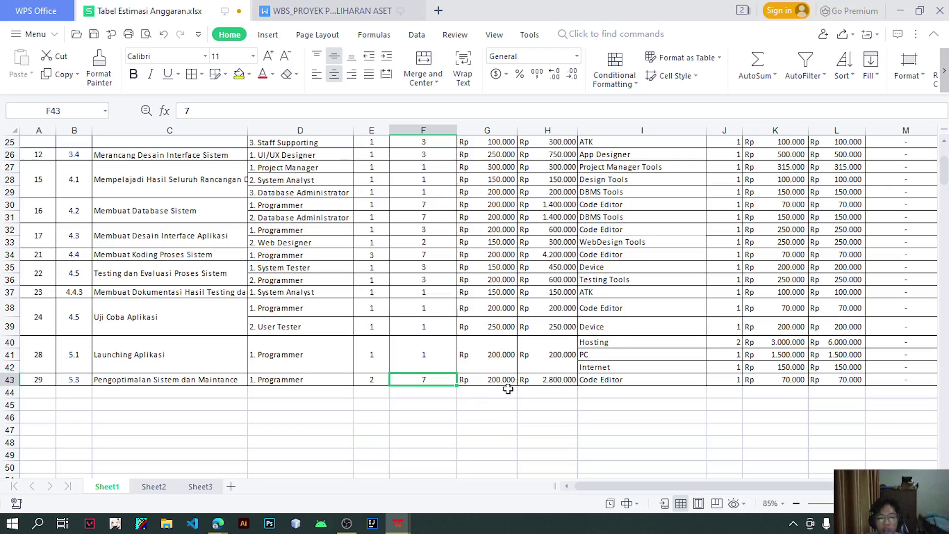
pyautogui.click(508, 390)
pyautogui.click(561, 379)
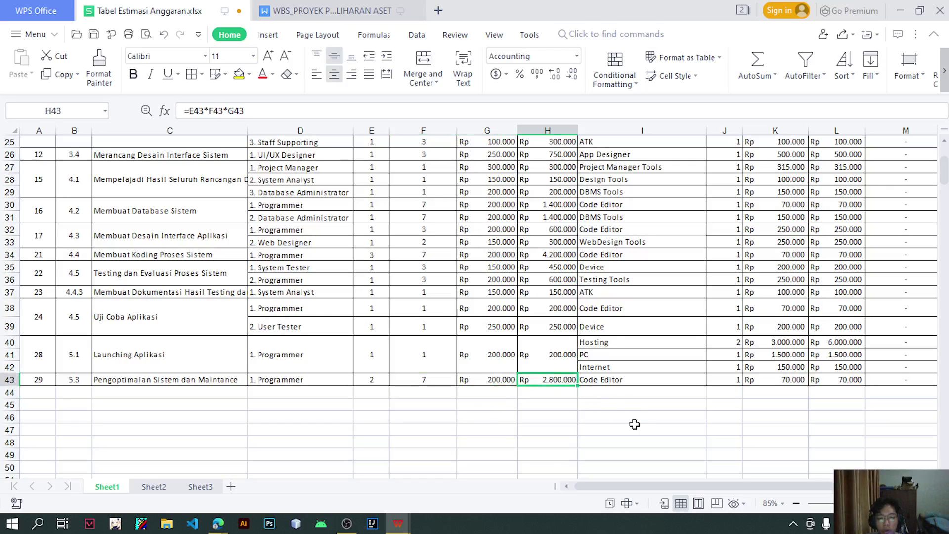
pyautogui.click(614, 380)
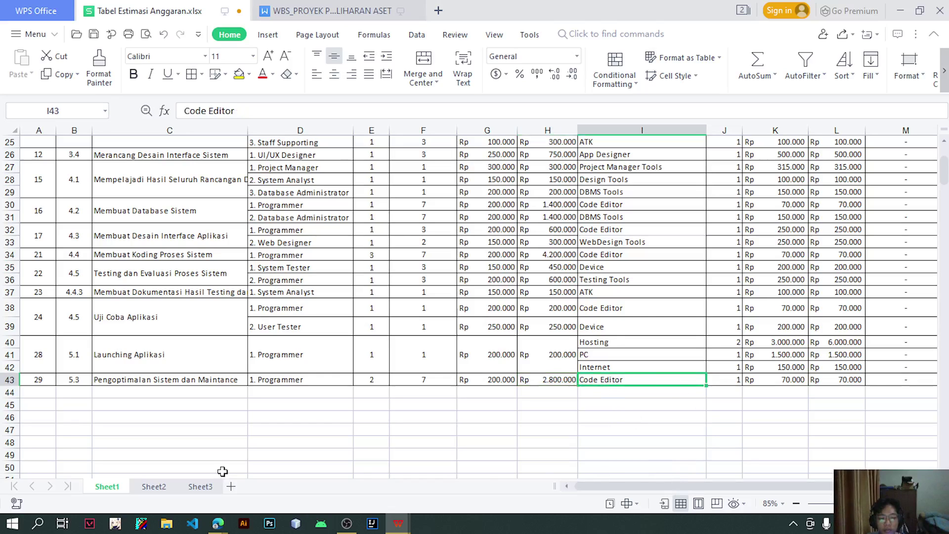
# Switch to the WBS project document and read the page 12 conclusions on the causes, failure and success factors of information system development
pyautogui.click(425, 465)
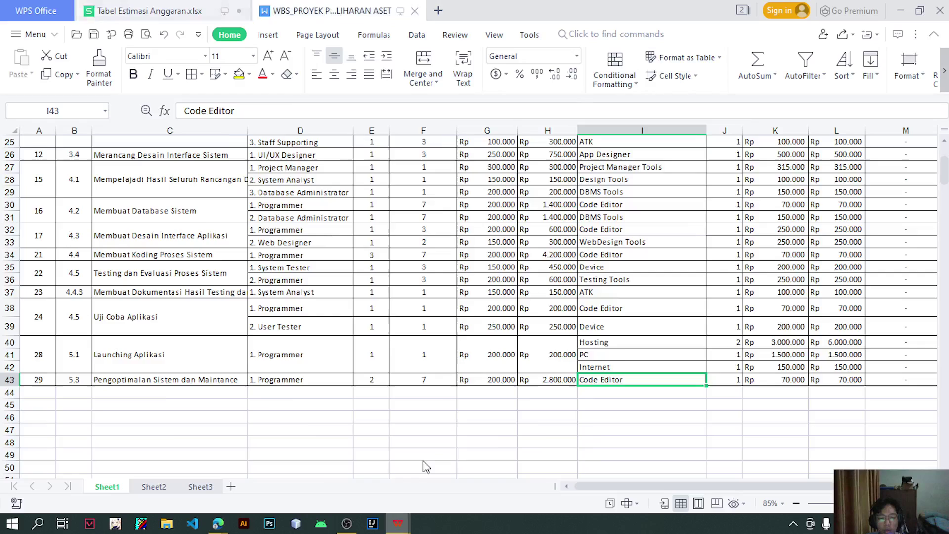
pyautogui.scroll(-6, 453, 321)
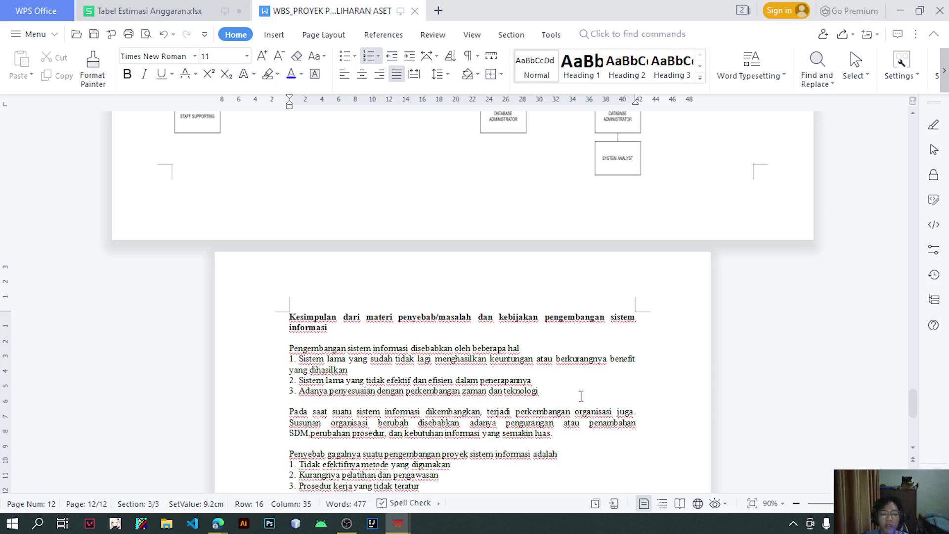
pyautogui.scroll(-1, 586, 400)
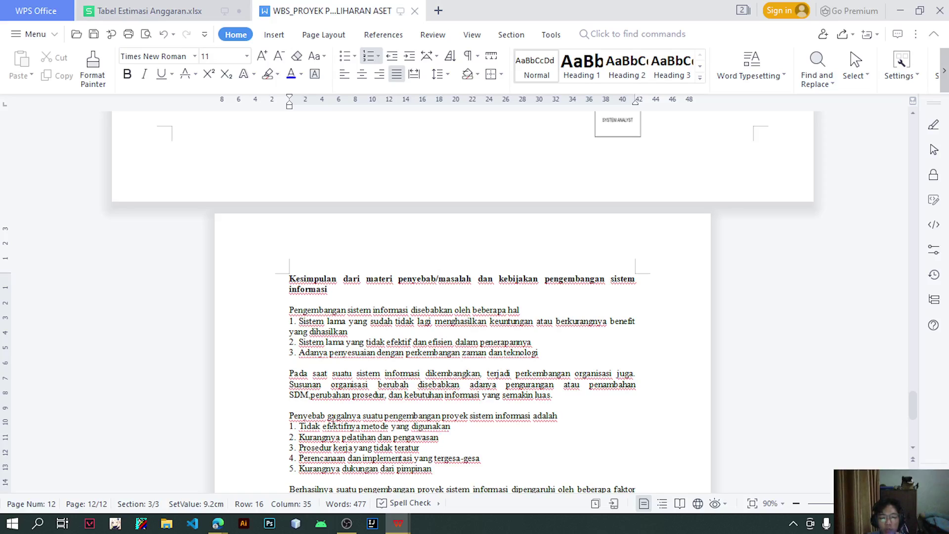
pyautogui.scroll(-3, 383, 402)
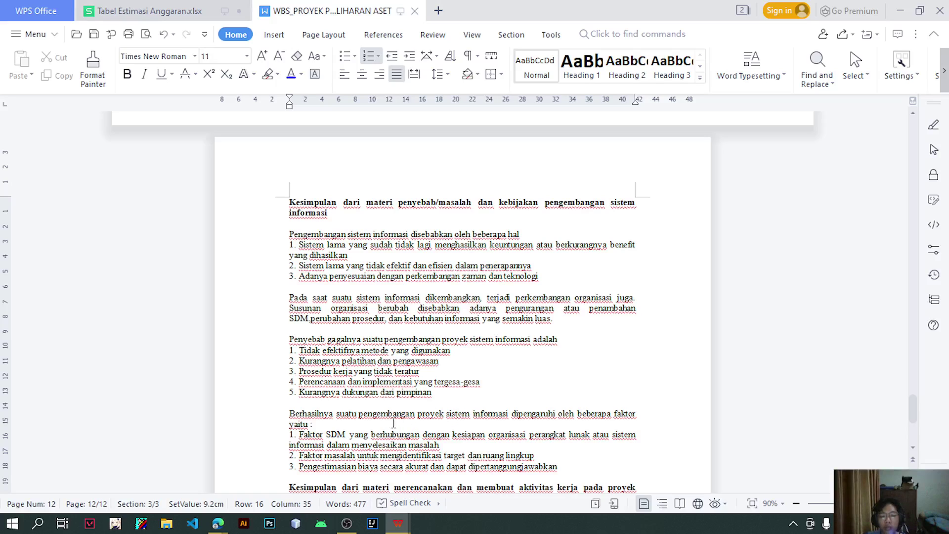
pyautogui.scroll(-3, 394, 424)
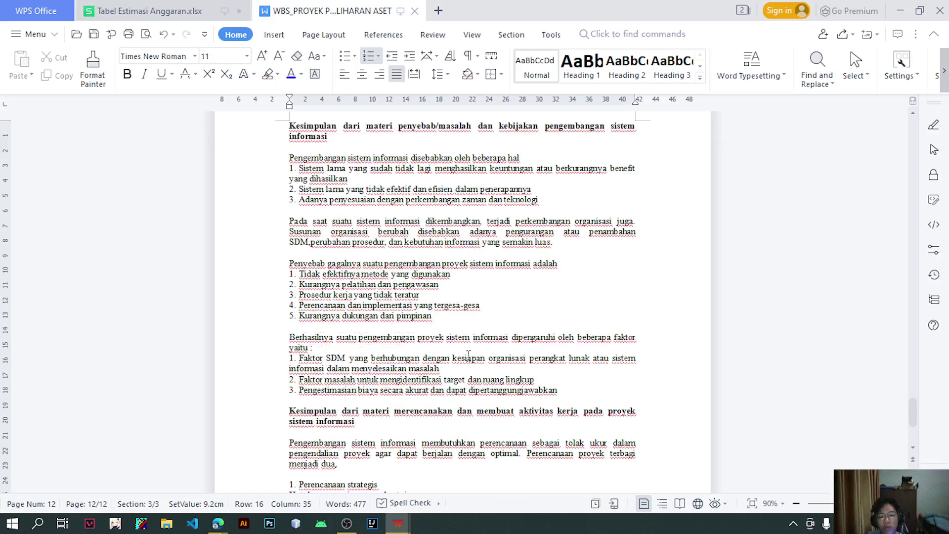